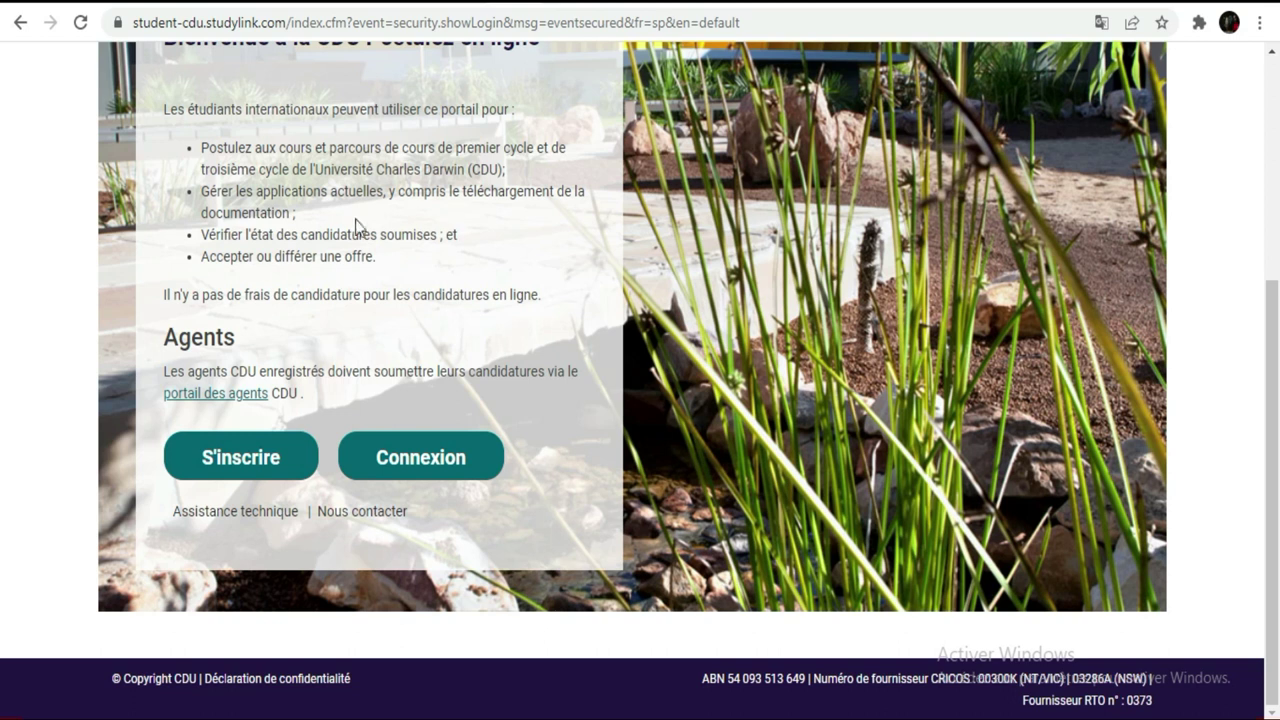
Review the portal's course eligibility and application fee information, and open the new student registration form
scroll(452, 220, up, 1)
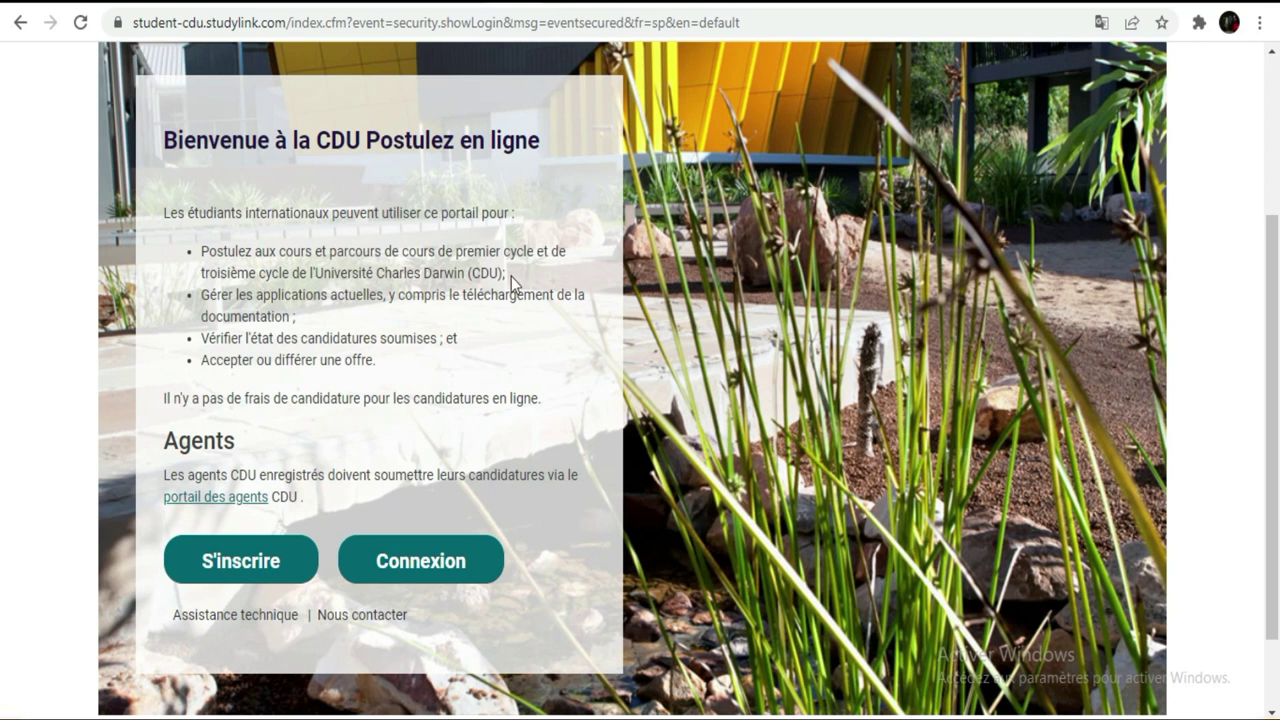
drag(209, 247, 533, 249)
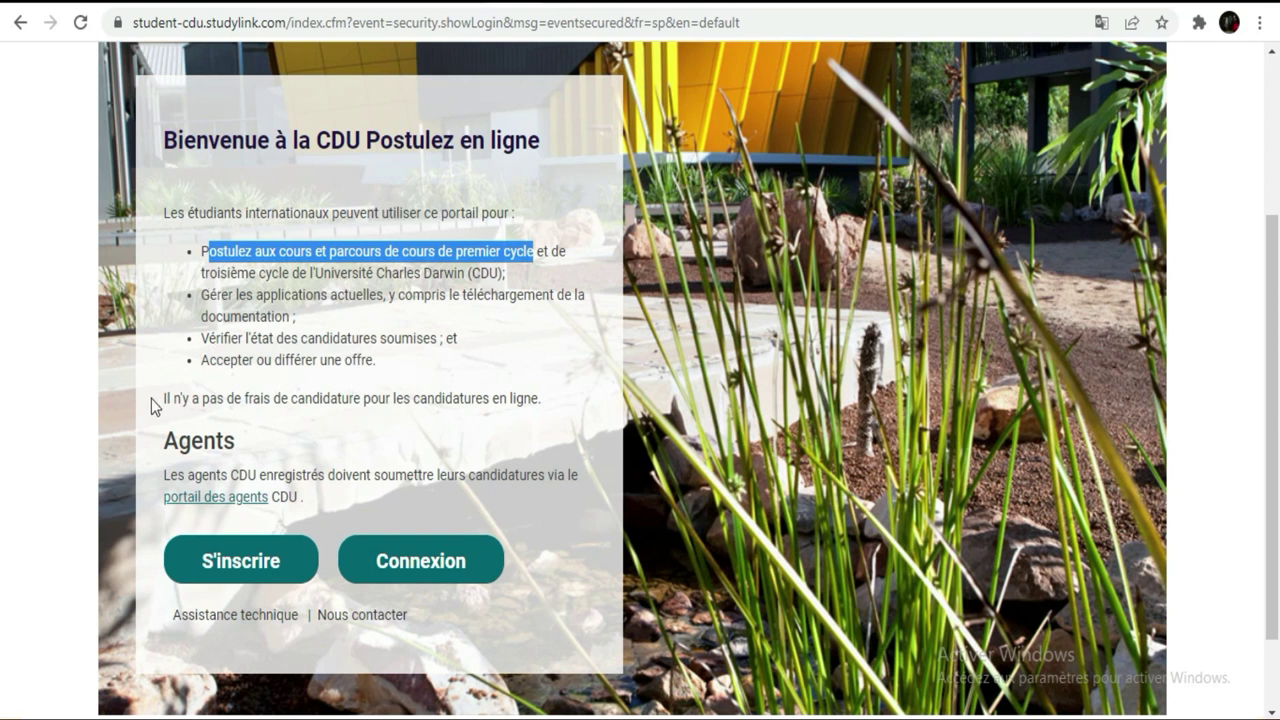
drag(163, 398, 556, 412)
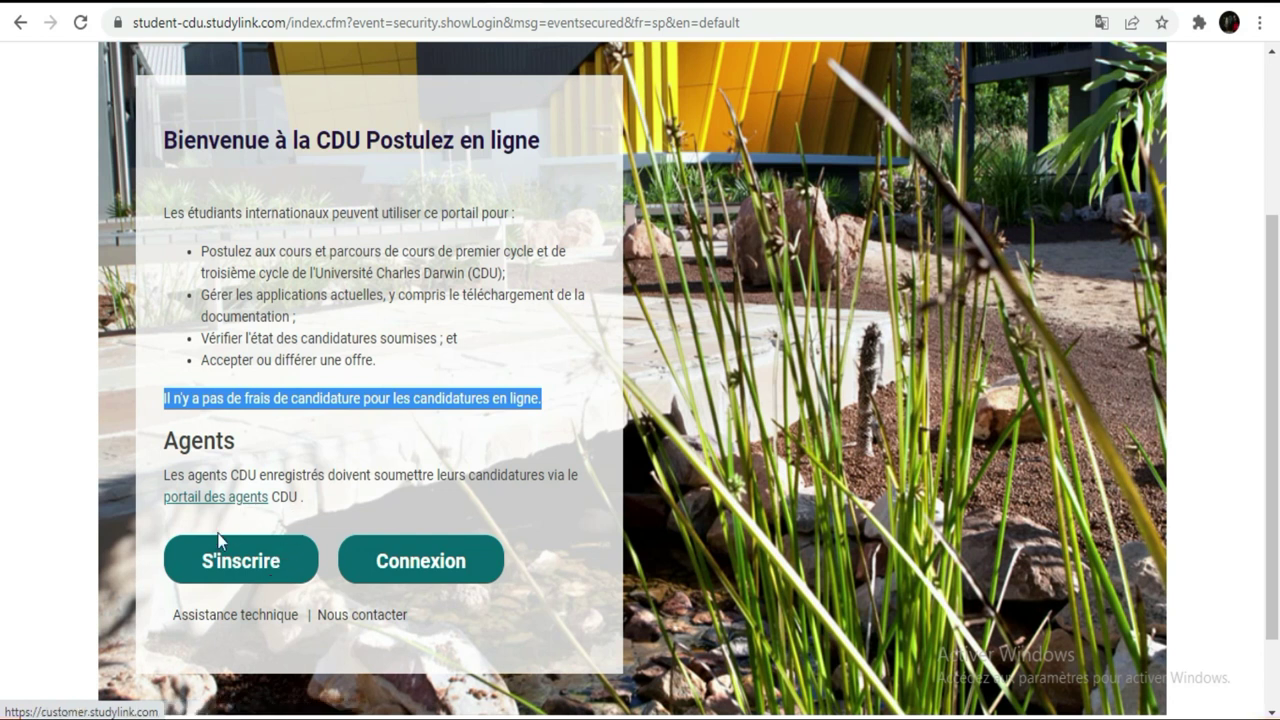
click(238, 565)
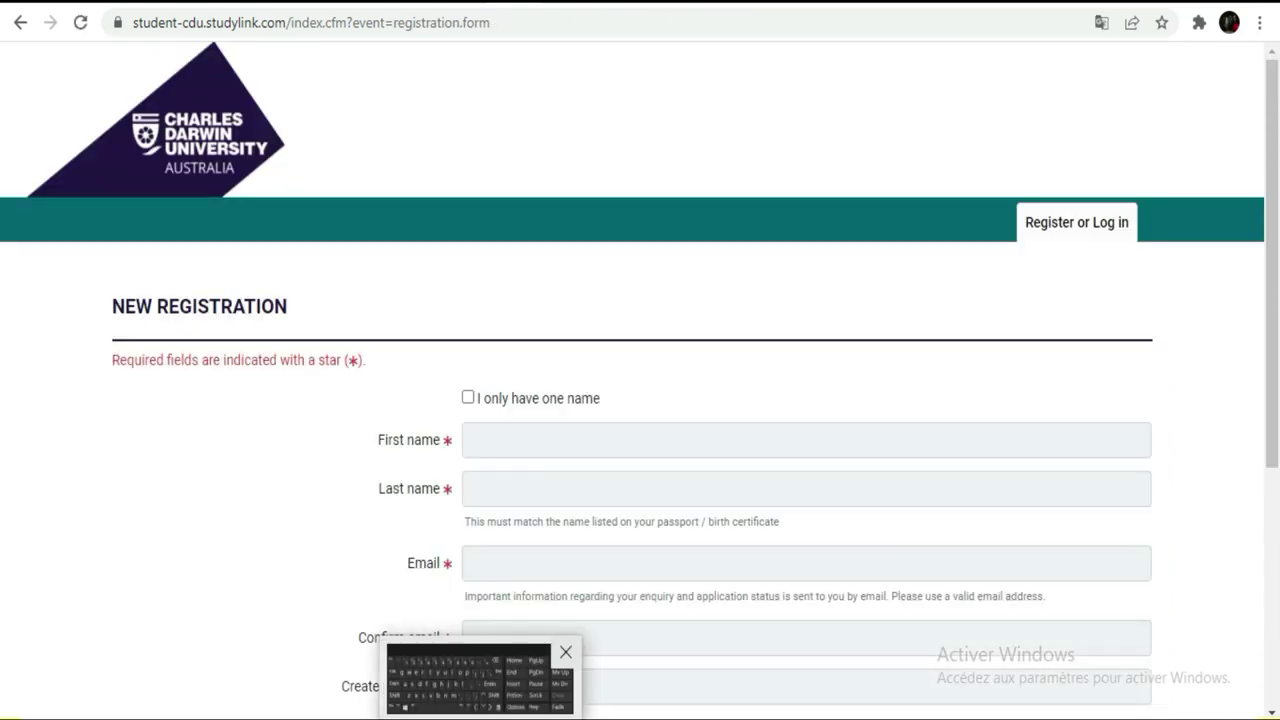
Bring up the on-screen keyboard and move it clear of the registration form's entry fields
click(486, 670)
scroll(1034, 327, down, 4)
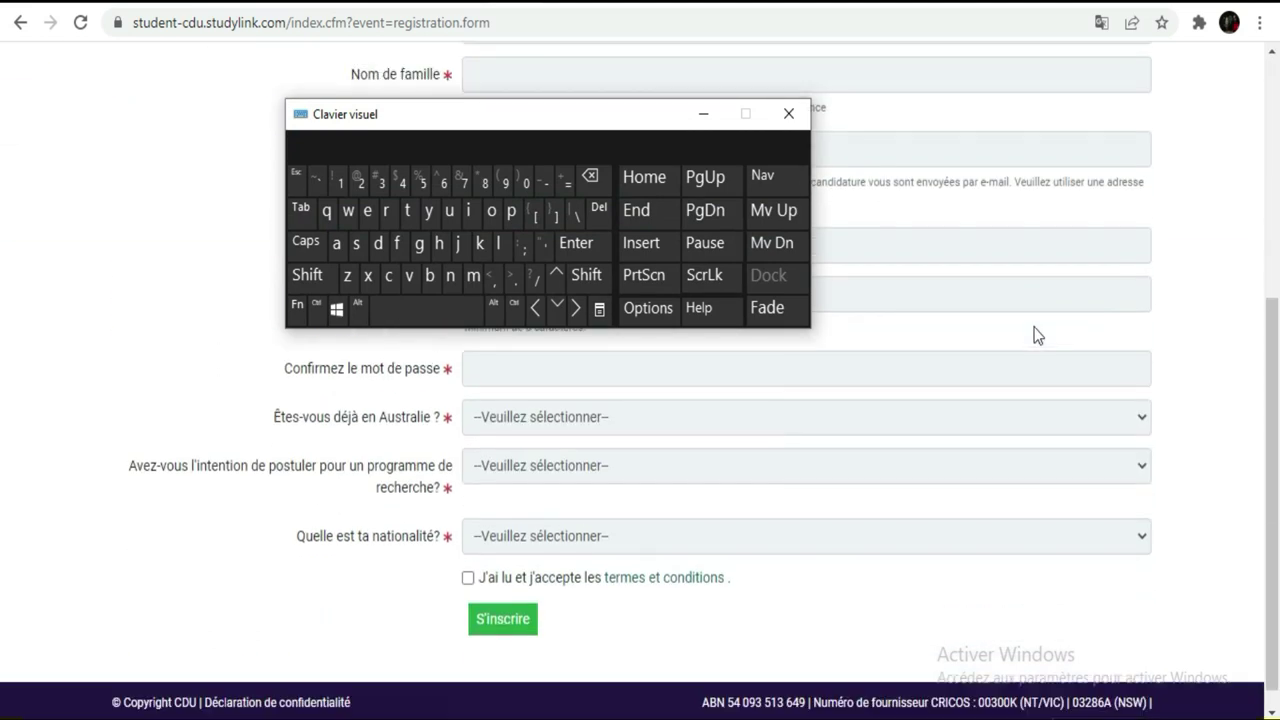
scroll(1033, 328, up, 2)
scroll(1033, 328, up, 1)
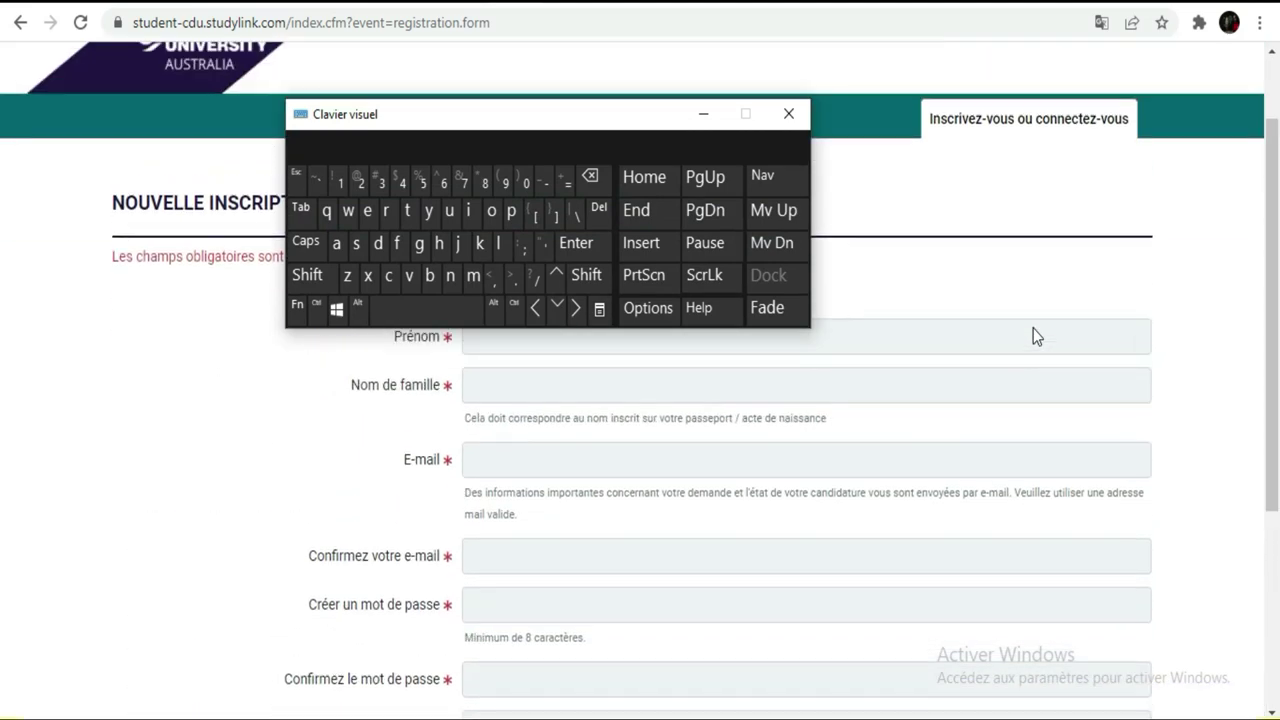
scroll(1033, 336, up, 1)
drag(590, 122, 896, 46)
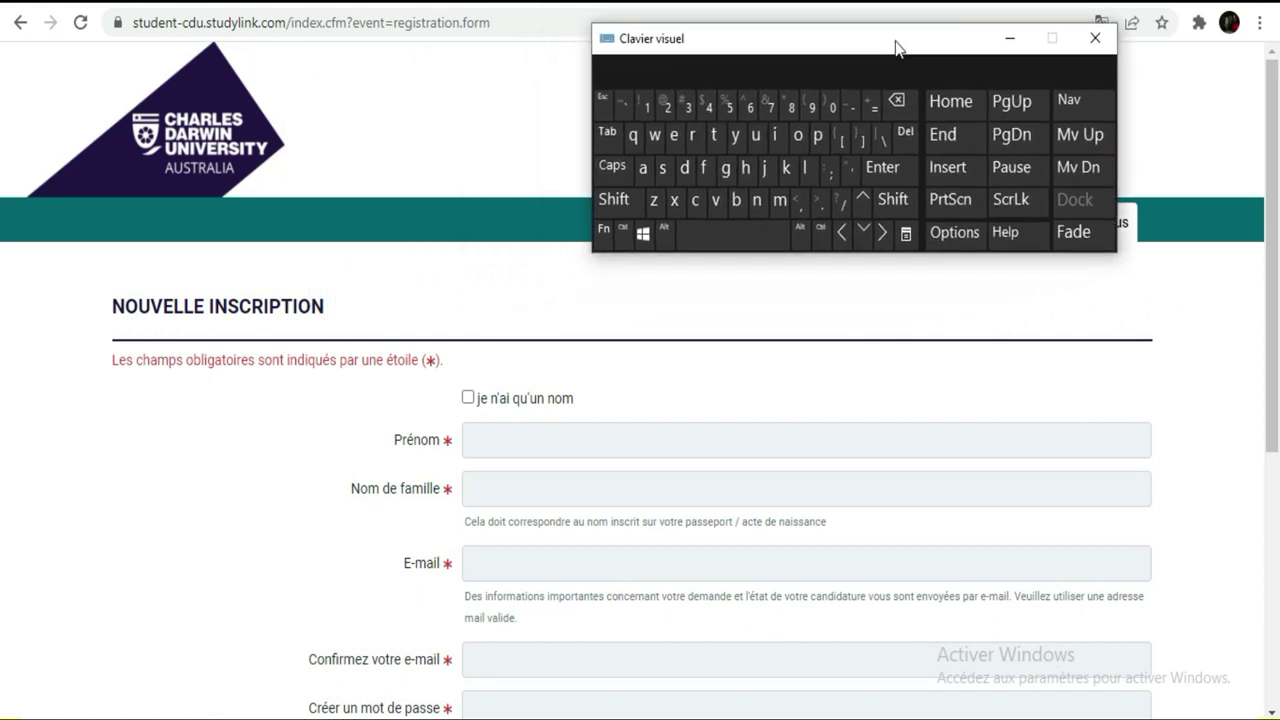
Mark the applicant as having only one name and check the remaining form fields
click(467, 398)
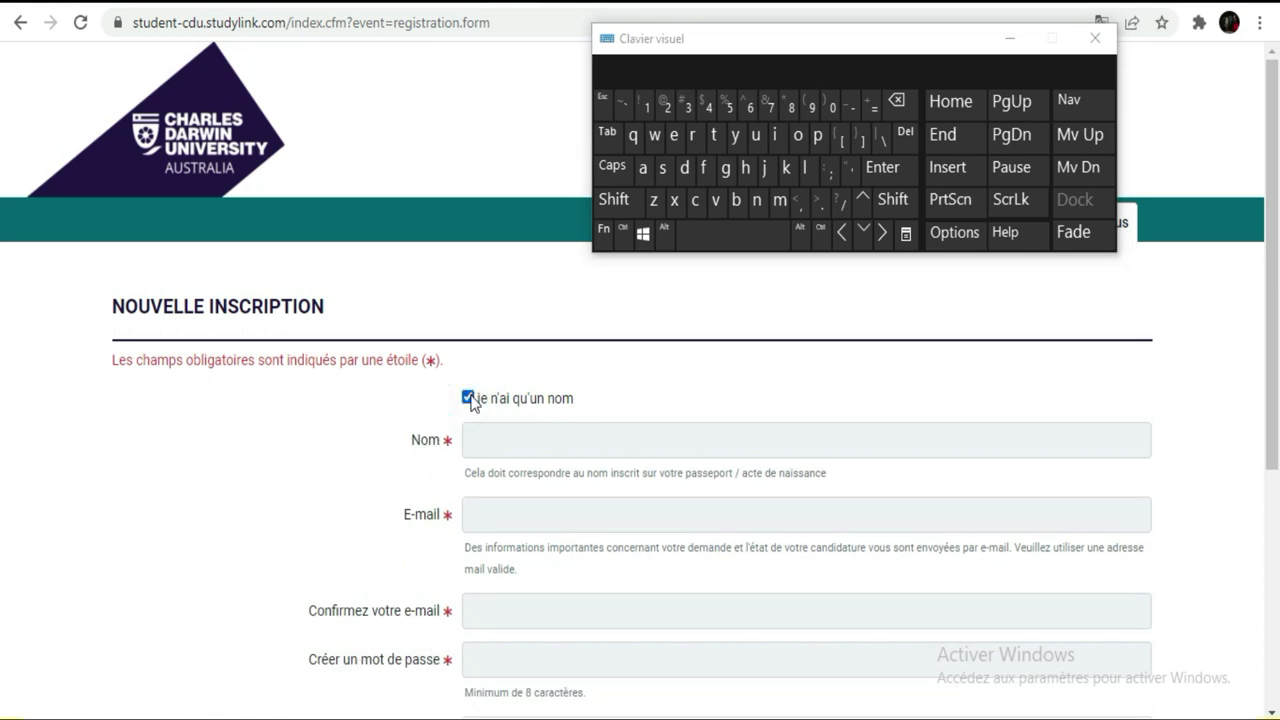
scroll(580, 395, down, 2)
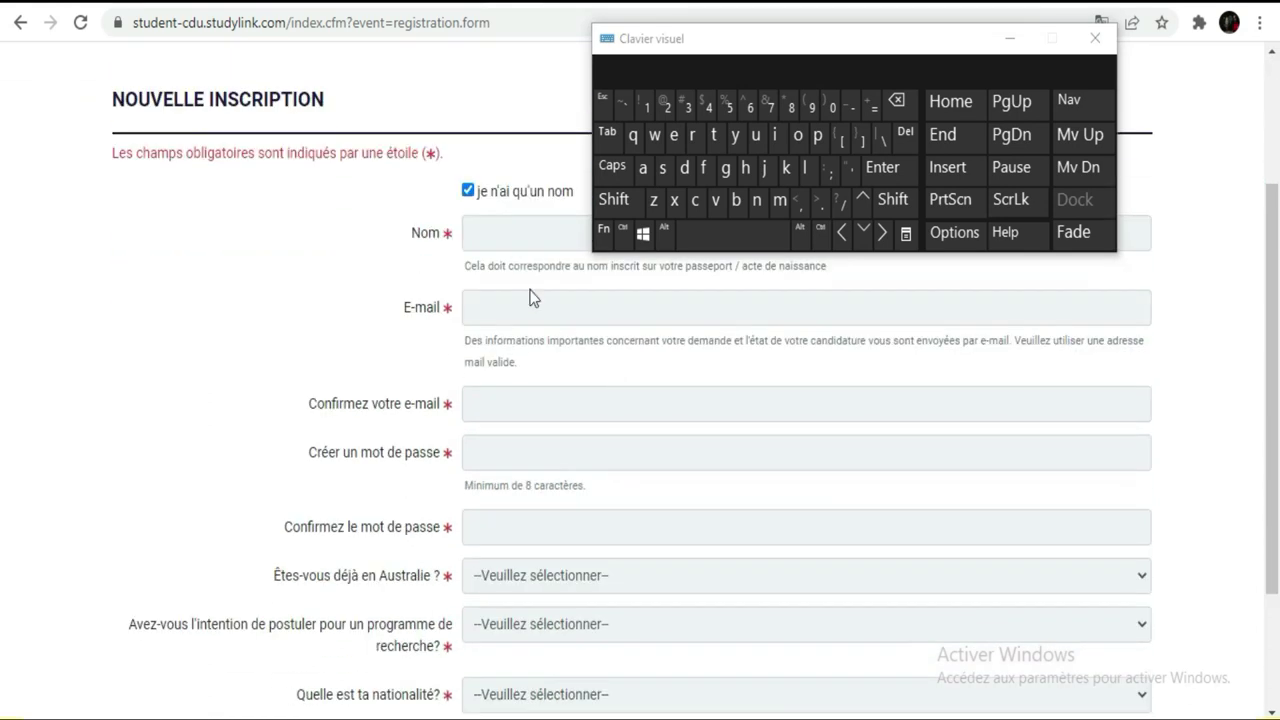
scroll(529, 294, up, 1)
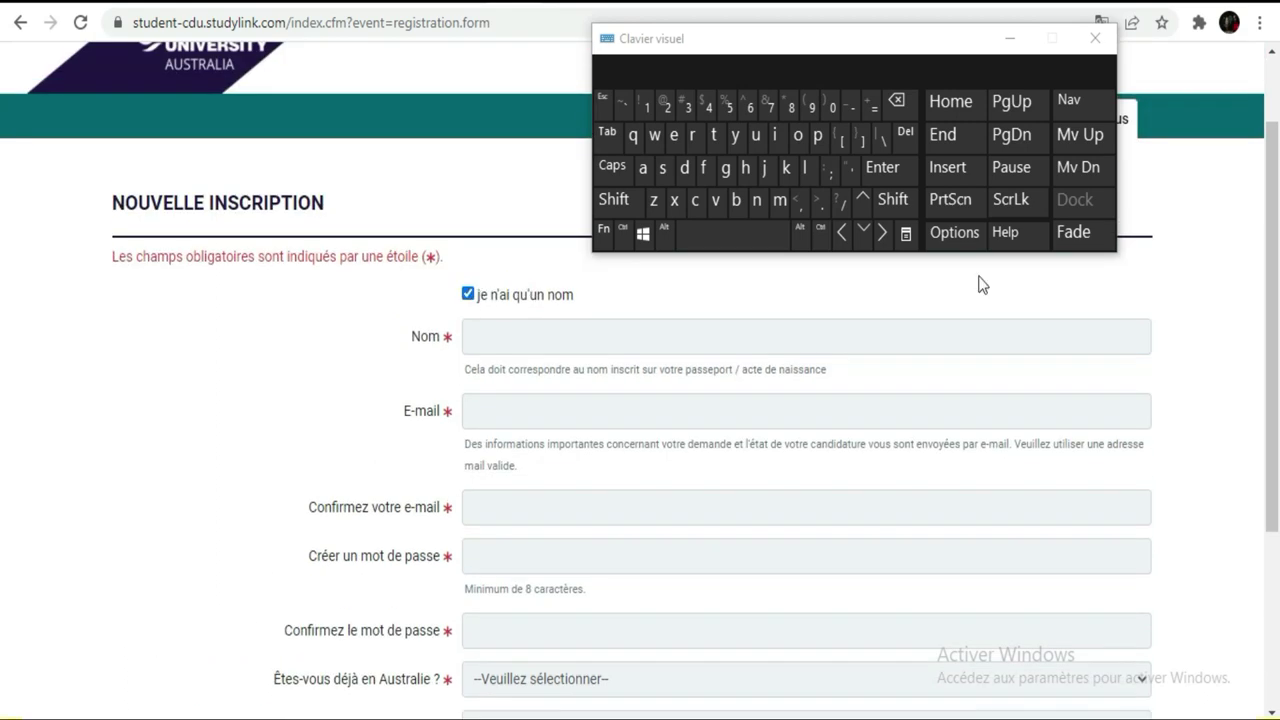
Move the on-screen keyboard away from the translation control and show the registration page in English
drag(885, 55, 340, 44)
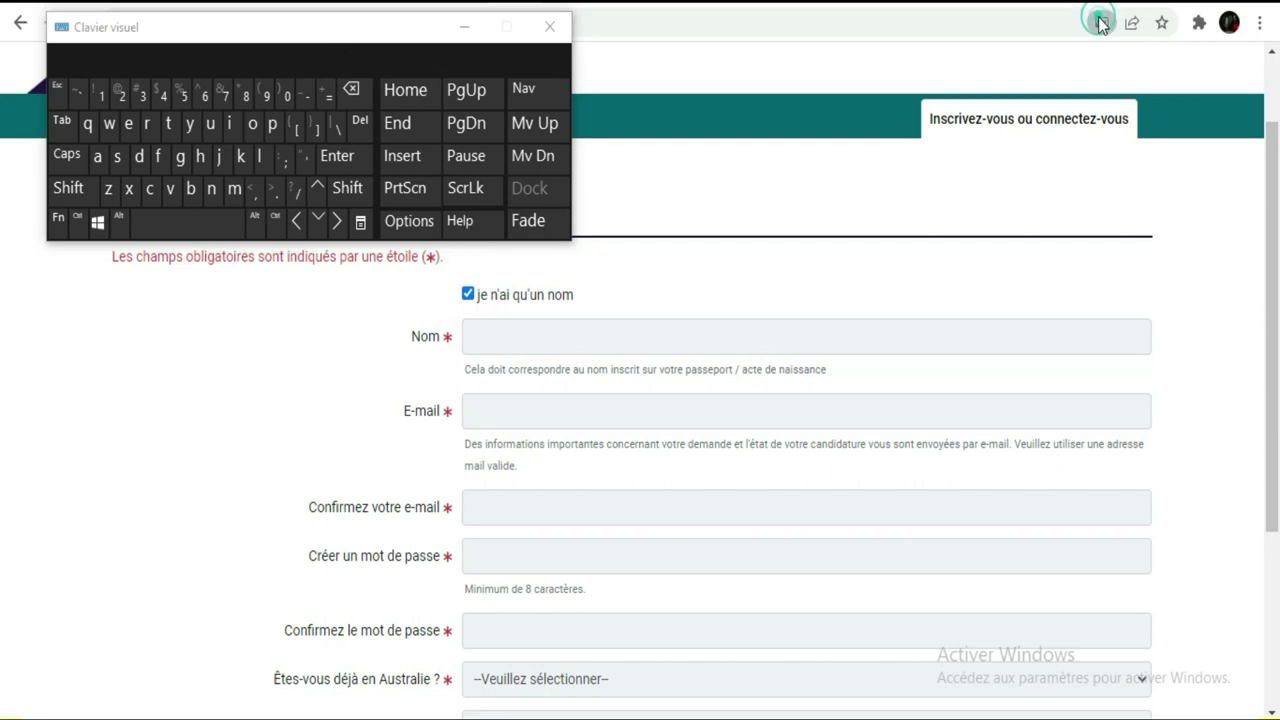
click(1100, 22)
click(943, 62)
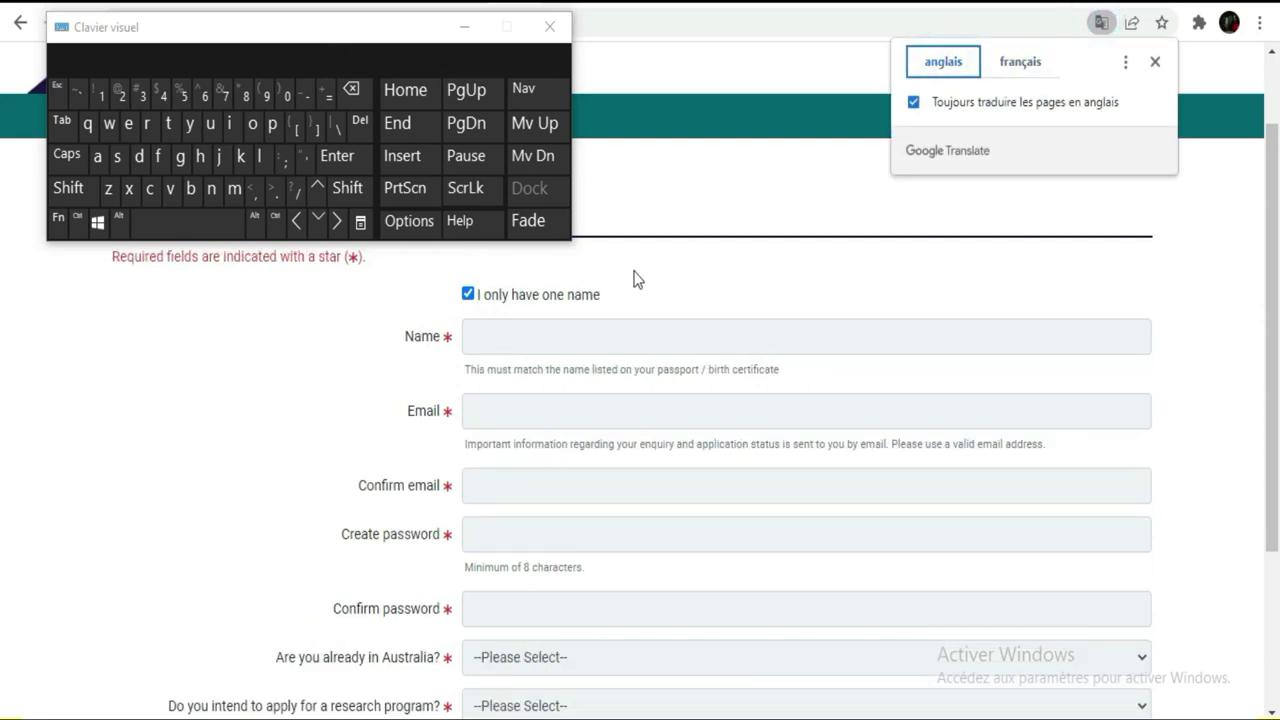
Clear the only-one-name option and translate the registration page into French
click(467, 294)
click(565, 337)
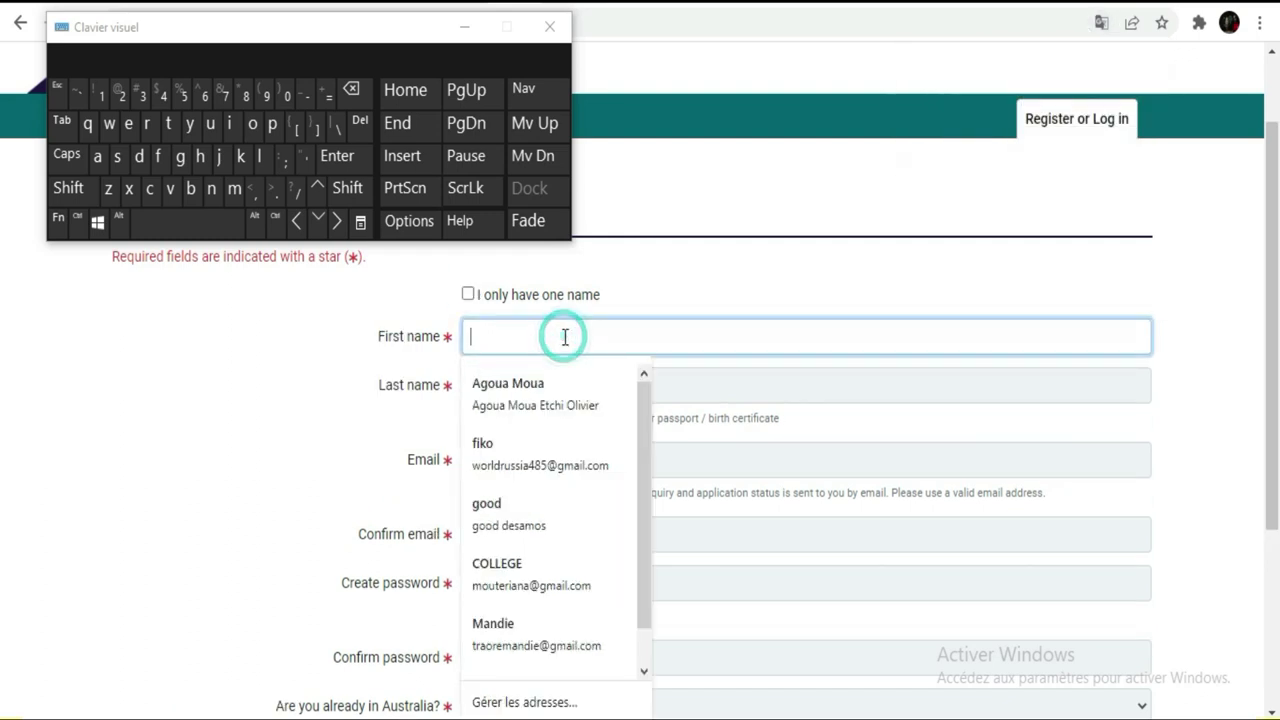
click(279, 397)
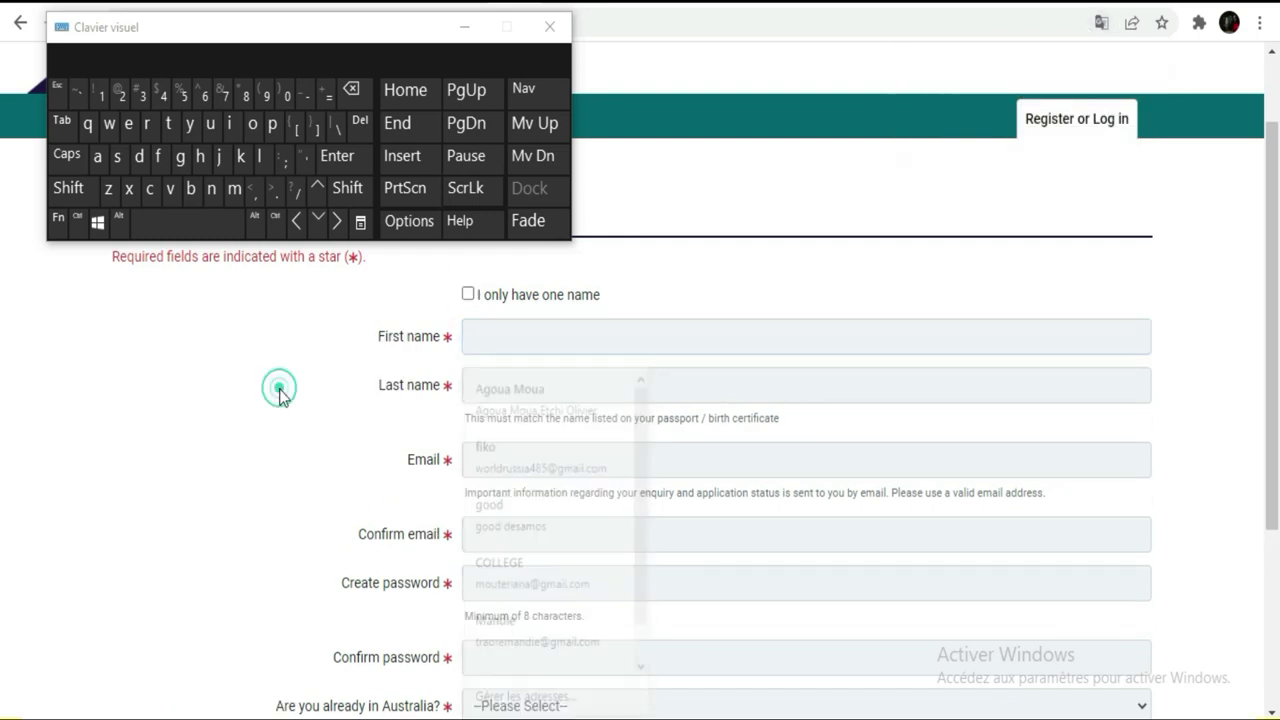
click(1102, 22)
click(1052, 72)
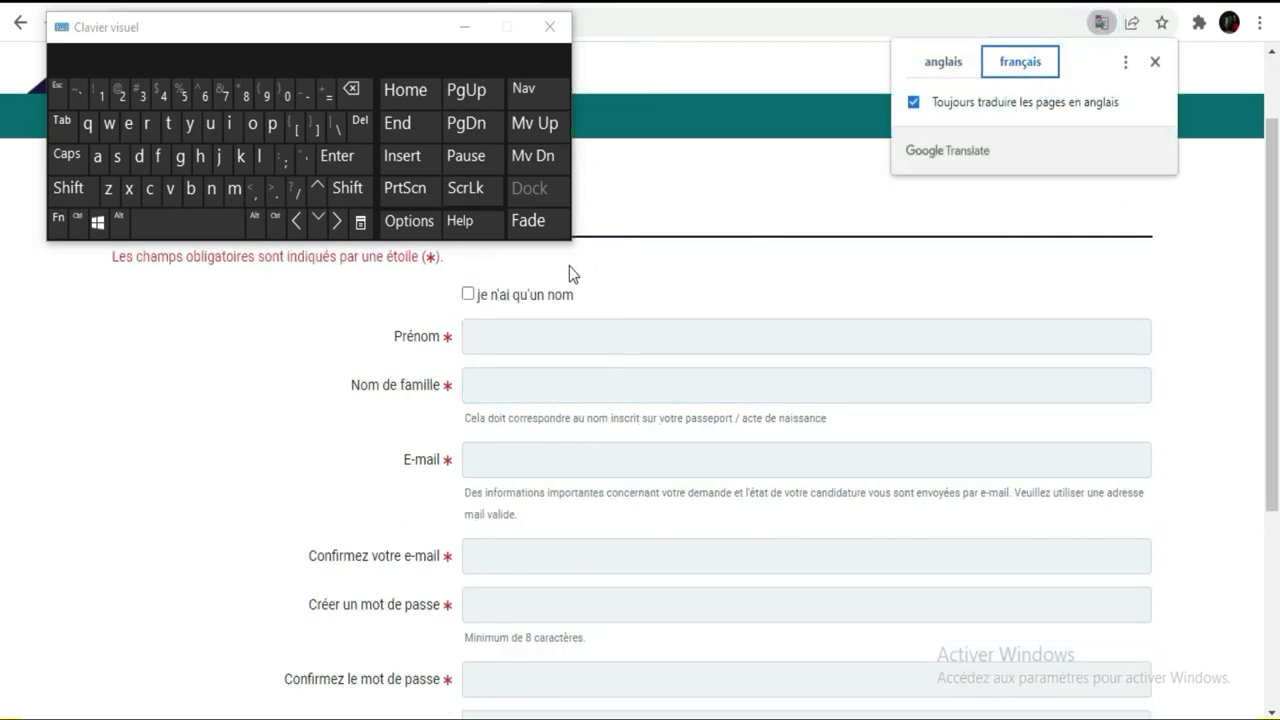
Enter the applicant's first name in the registration form
click(524, 332)
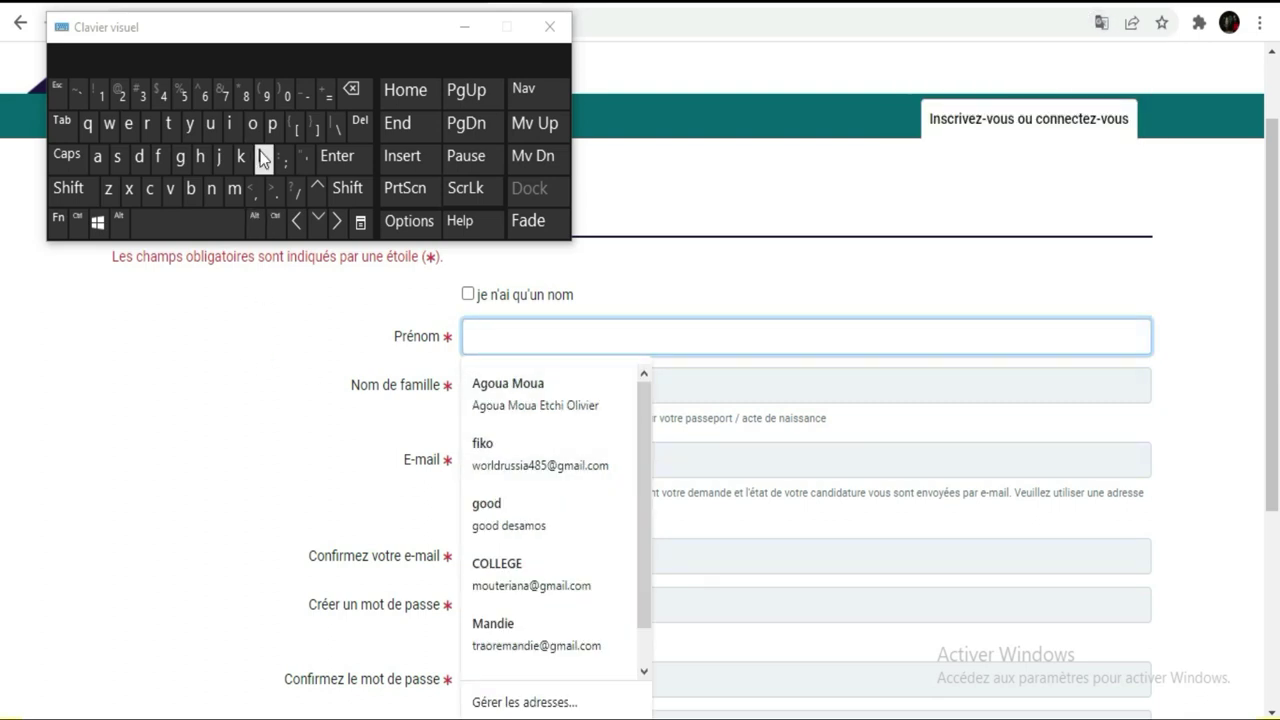
click(180, 157)
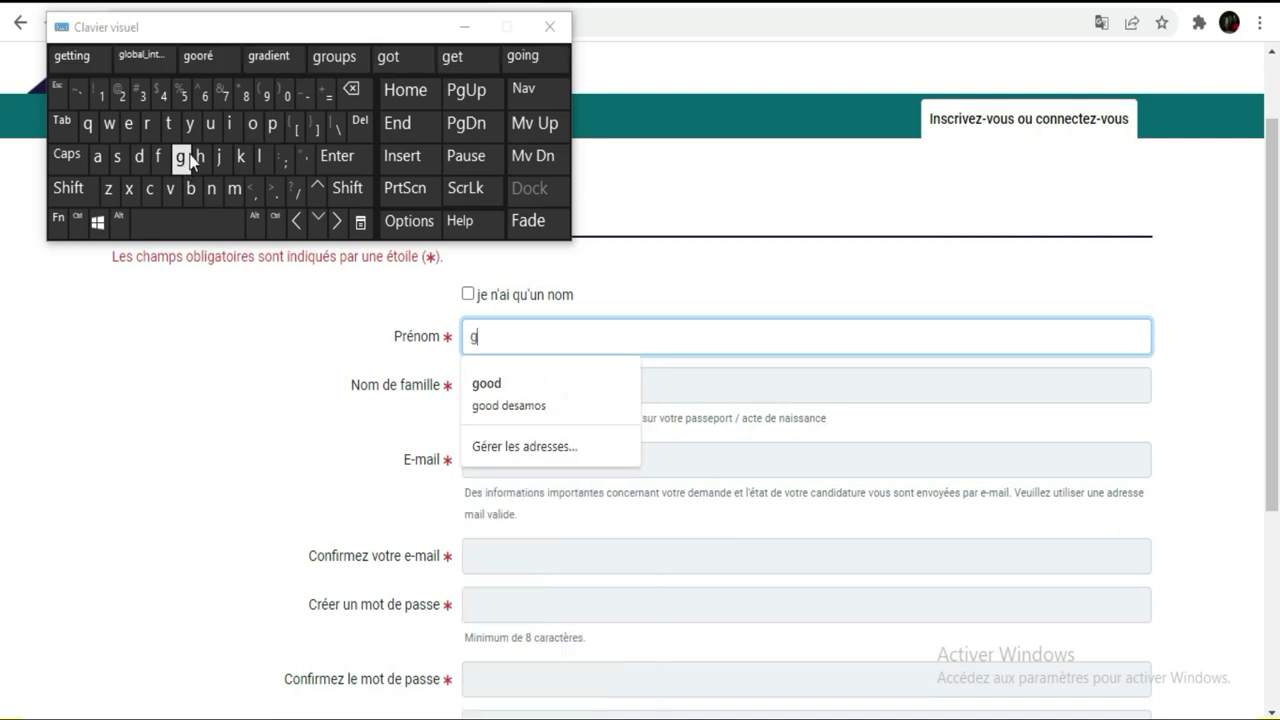
click(254, 134)
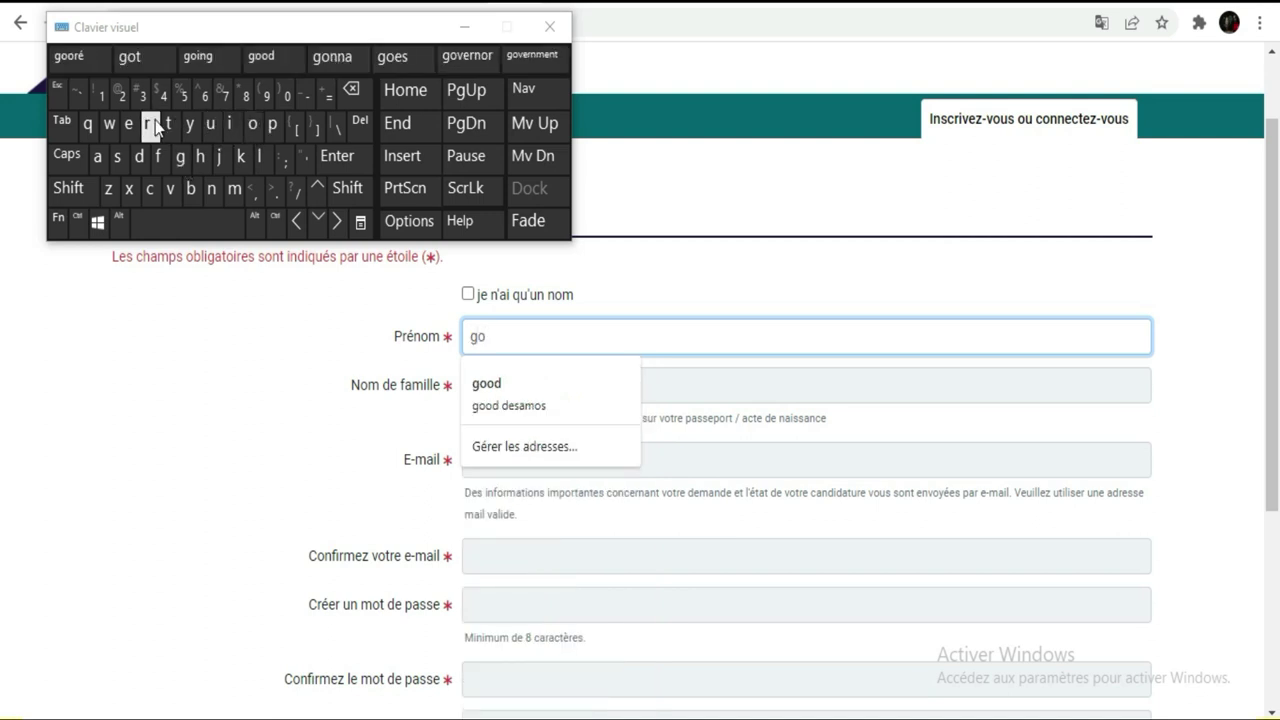
click(147, 123)
click(158, 156)
Enter the applicant's family name in the registration form
click(503, 388)
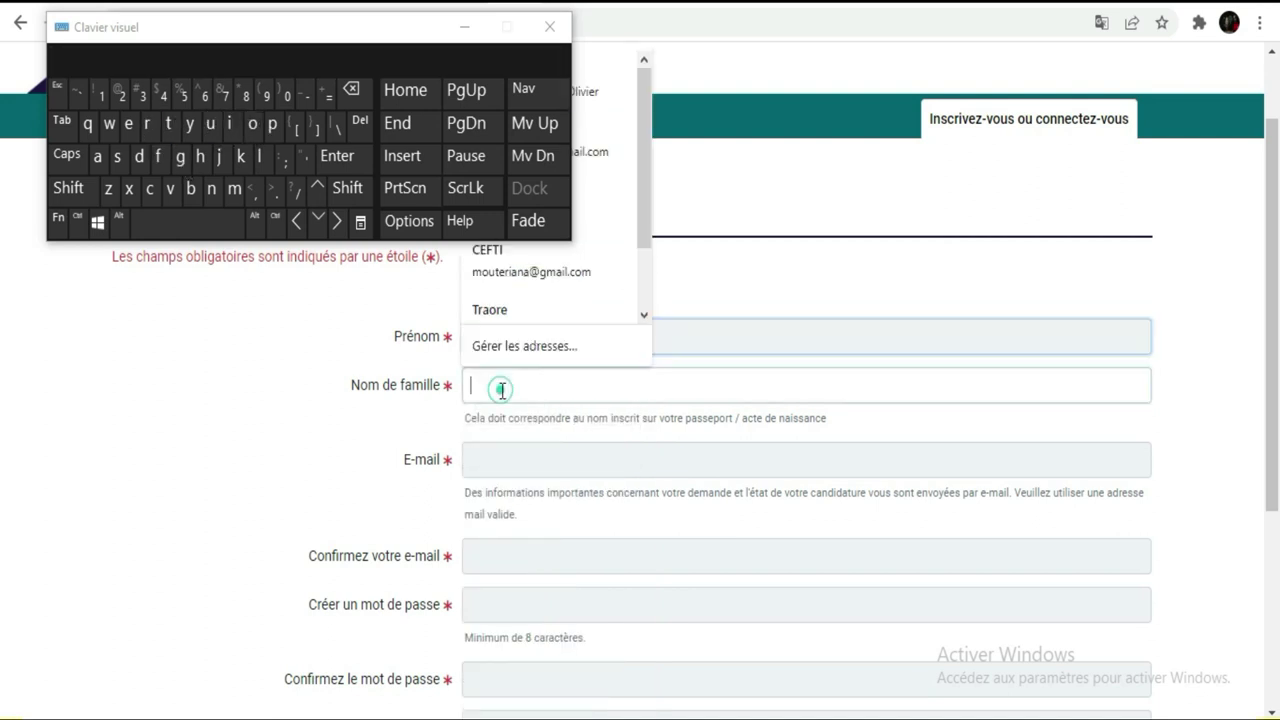
click(191, 188)
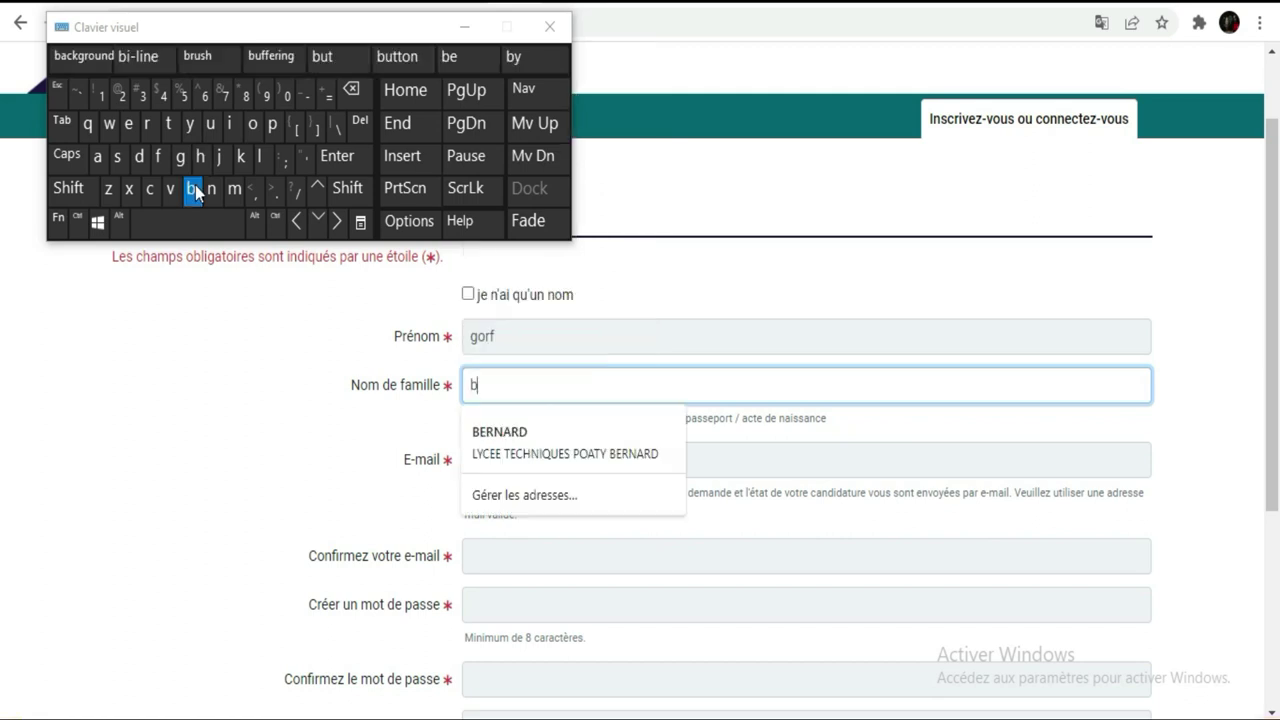
click(234, 127)
click(259, 156)
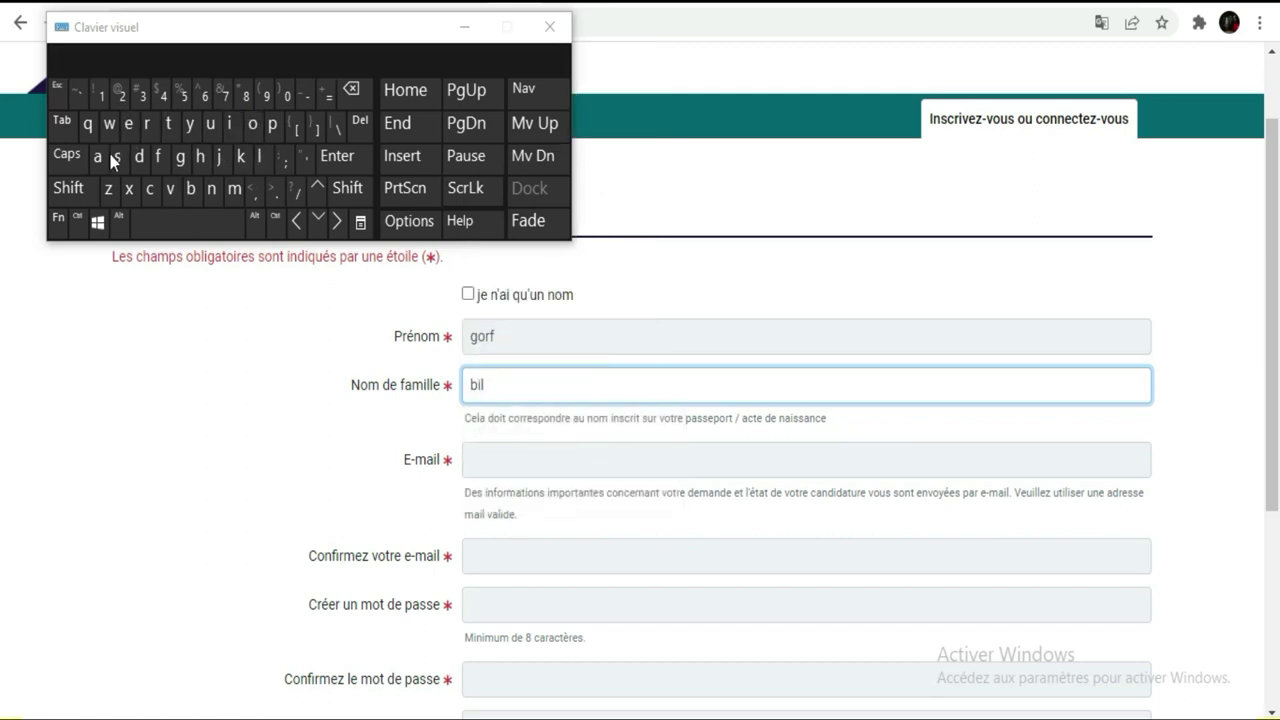
click(100, 158)
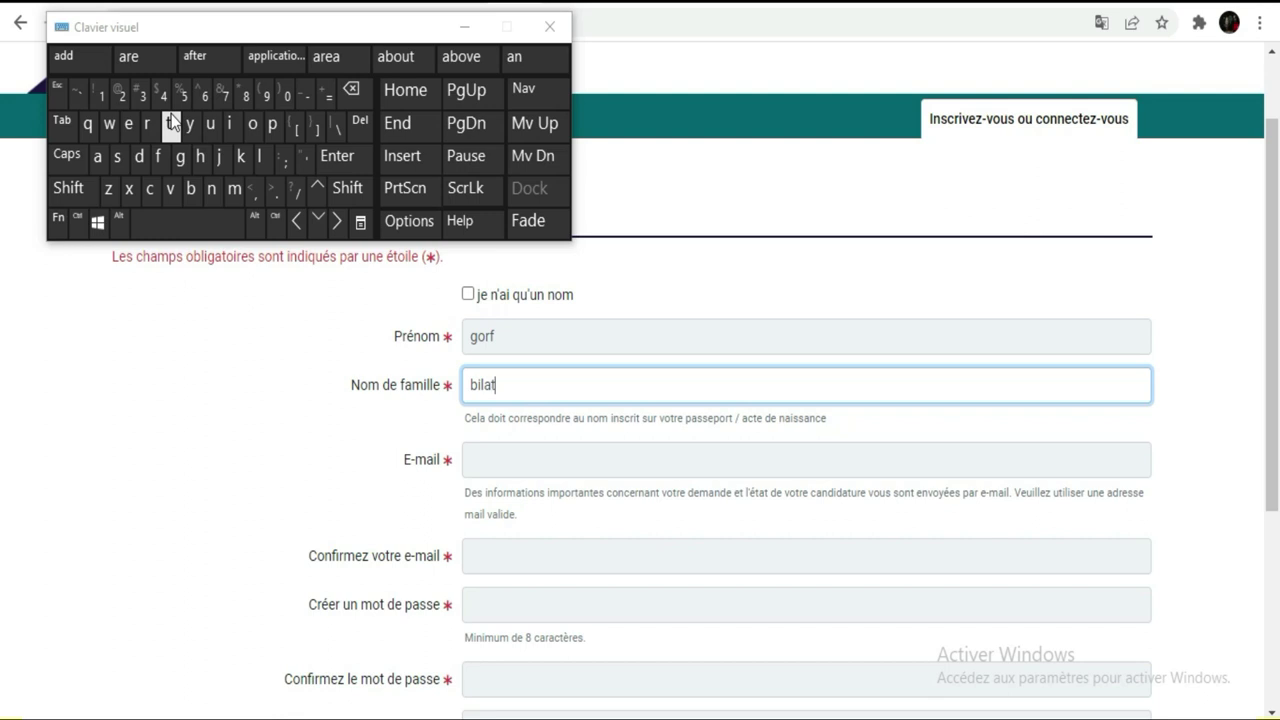
click(128, 123)
click(146, 123)
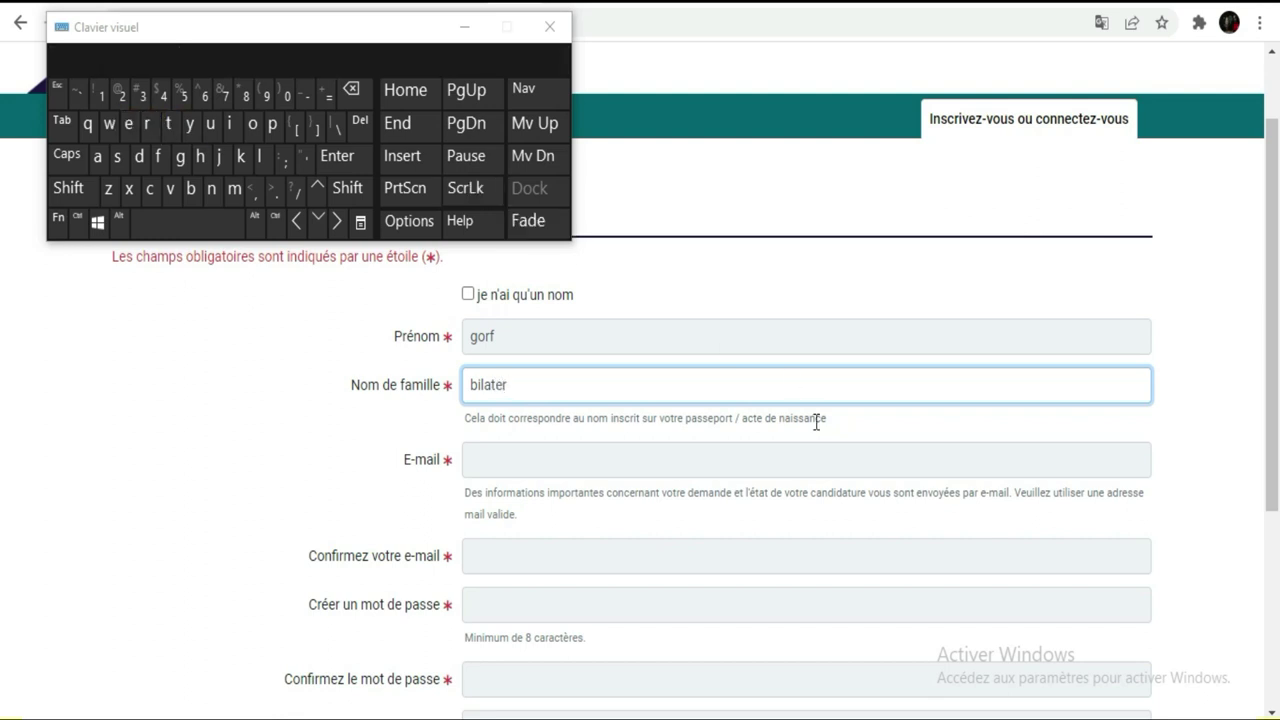
Fill in the applicant's email address in the registration form
click(761, 459)
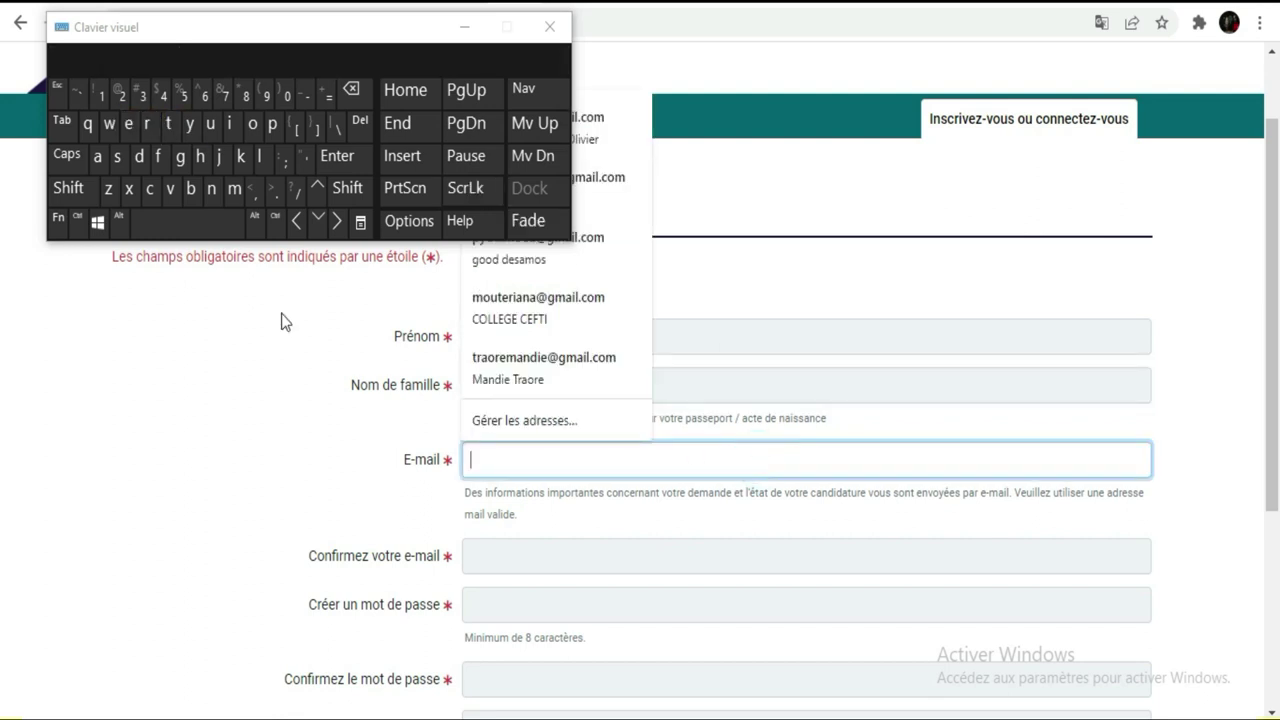
click(233, 190)
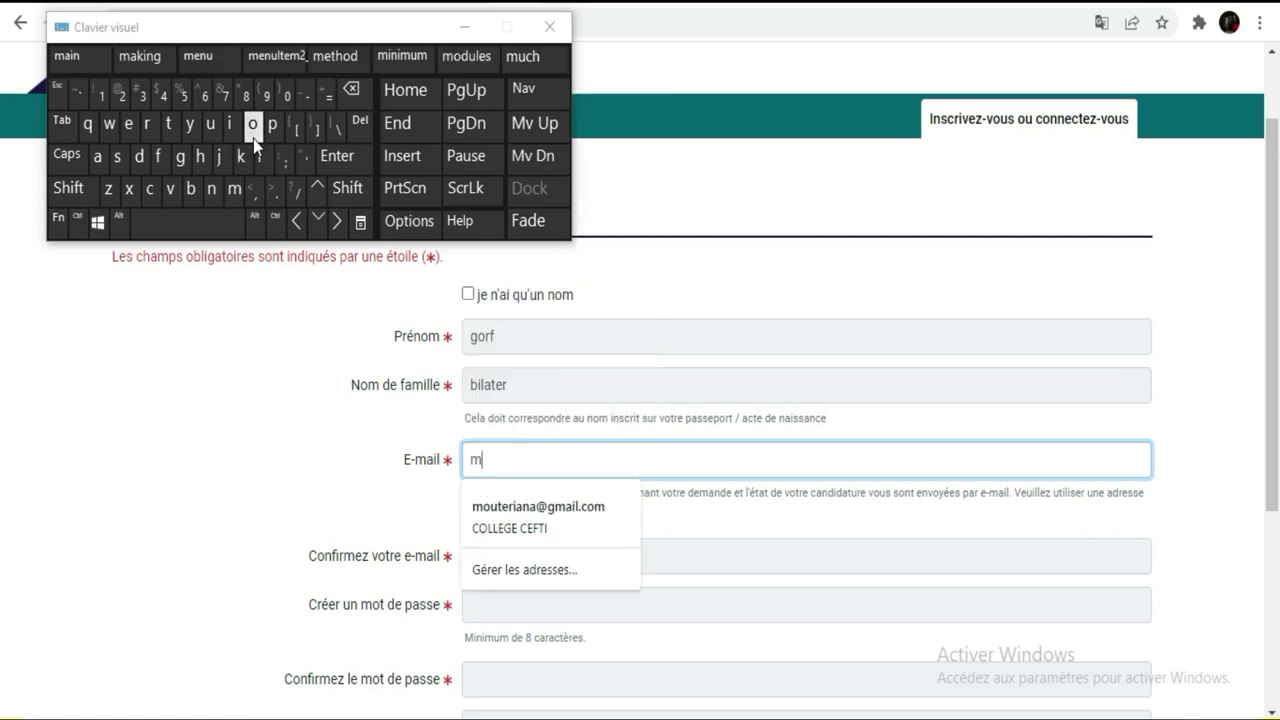
click(254, 138)
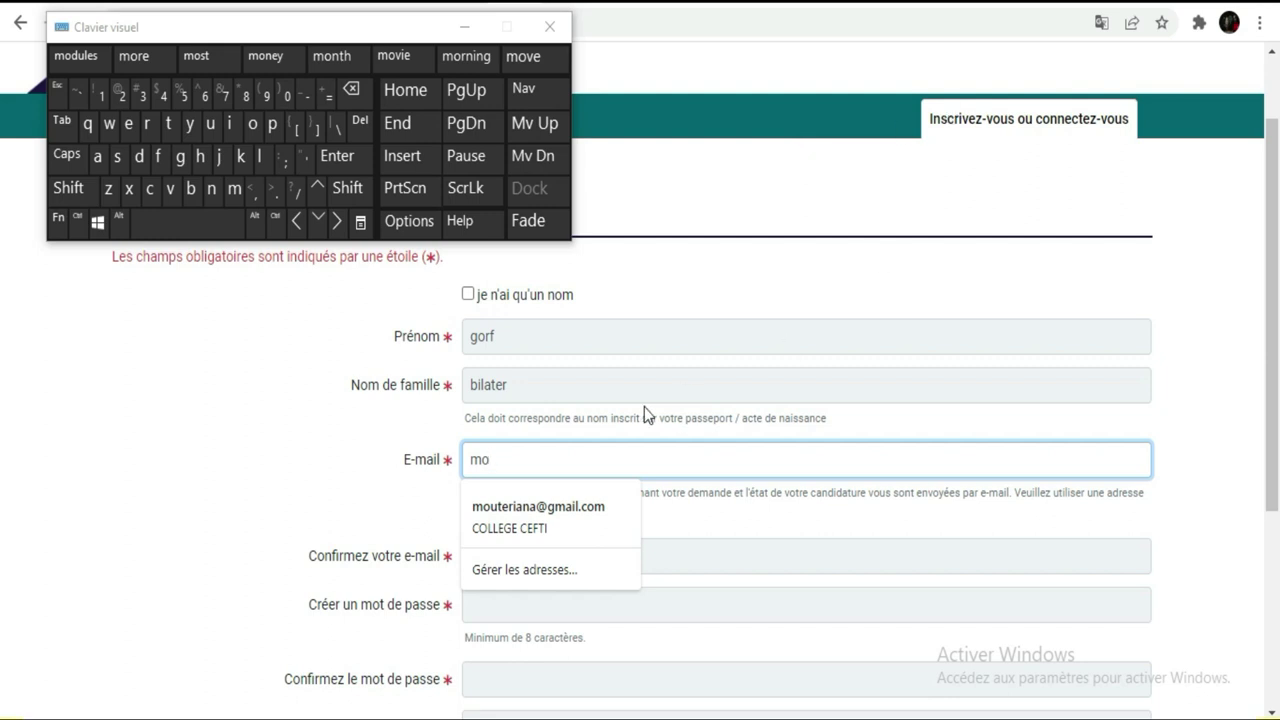
click(212, 192)
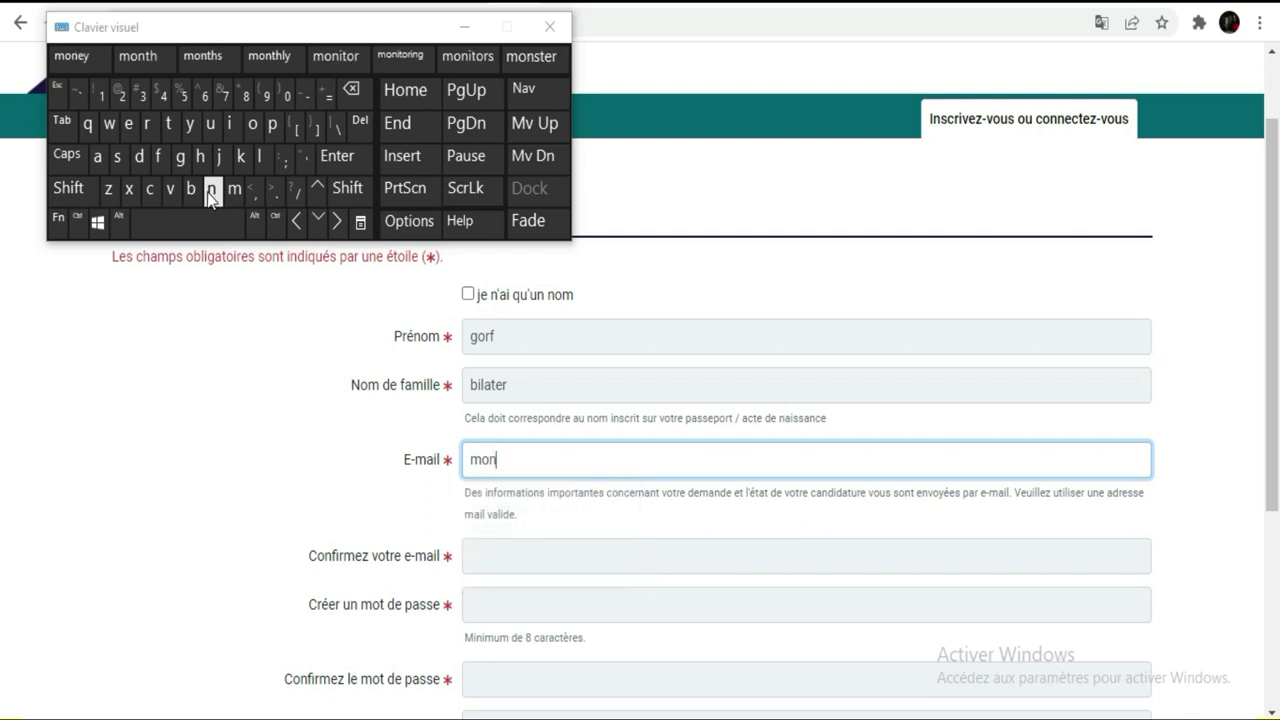
click(136, 157)
click(129, 125)
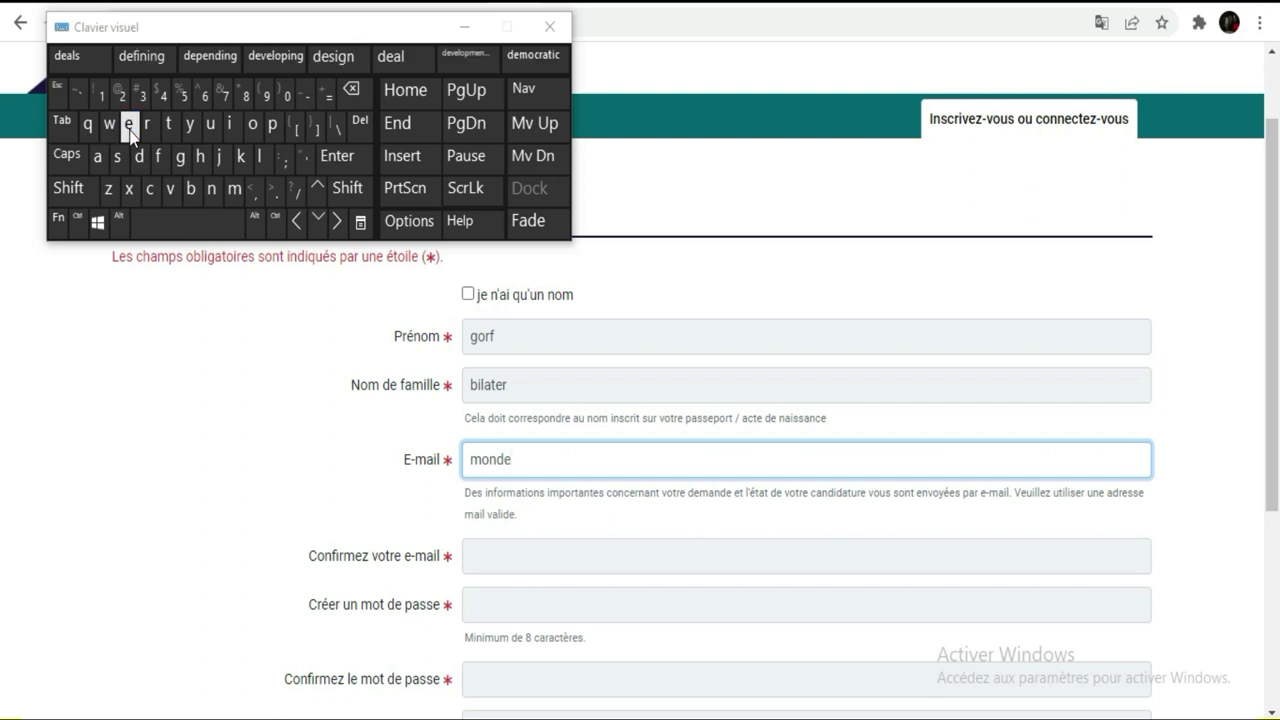
click(193, 190)
click(253, 124)
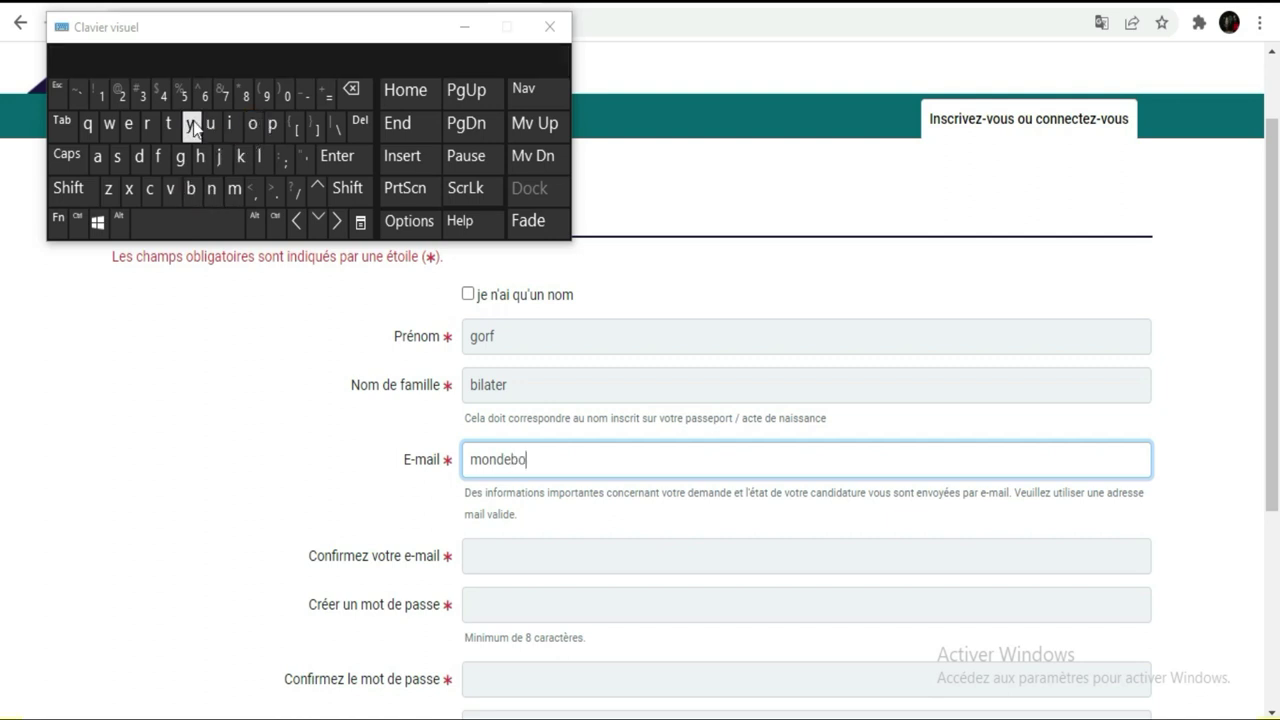
click(147, 124)
click(117, 157)
click(131, 133)
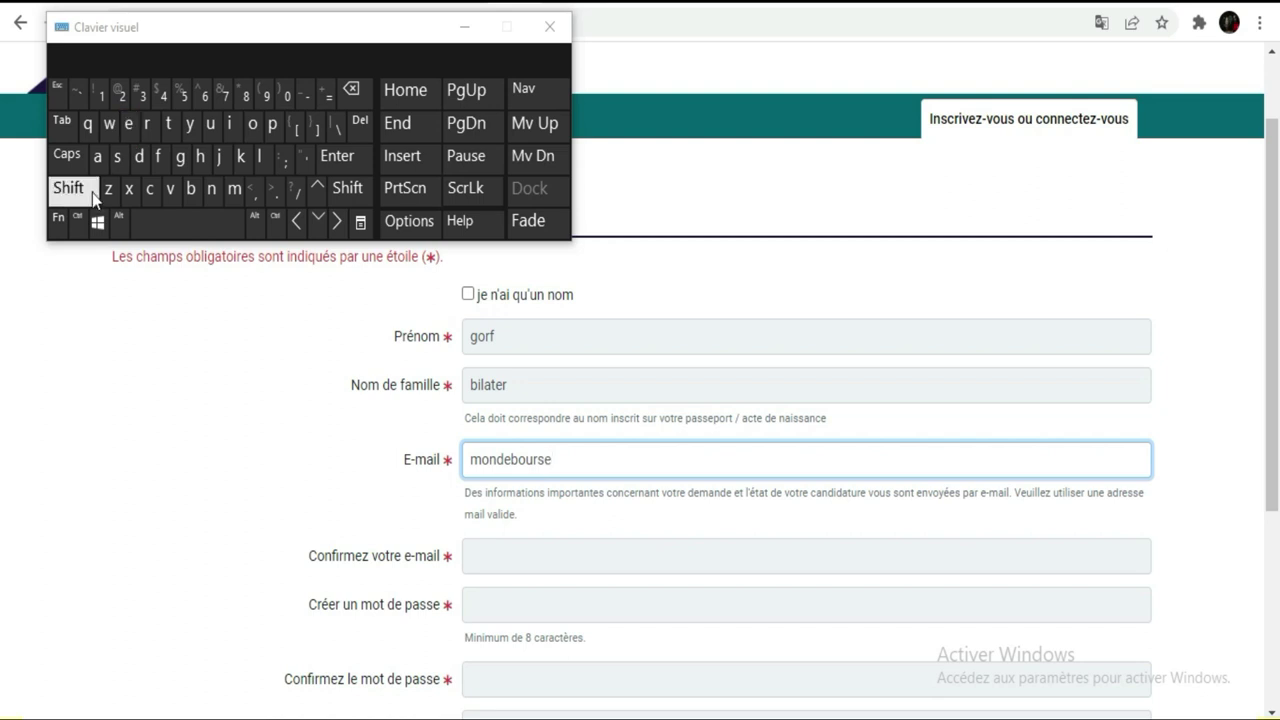
click(92, 192)
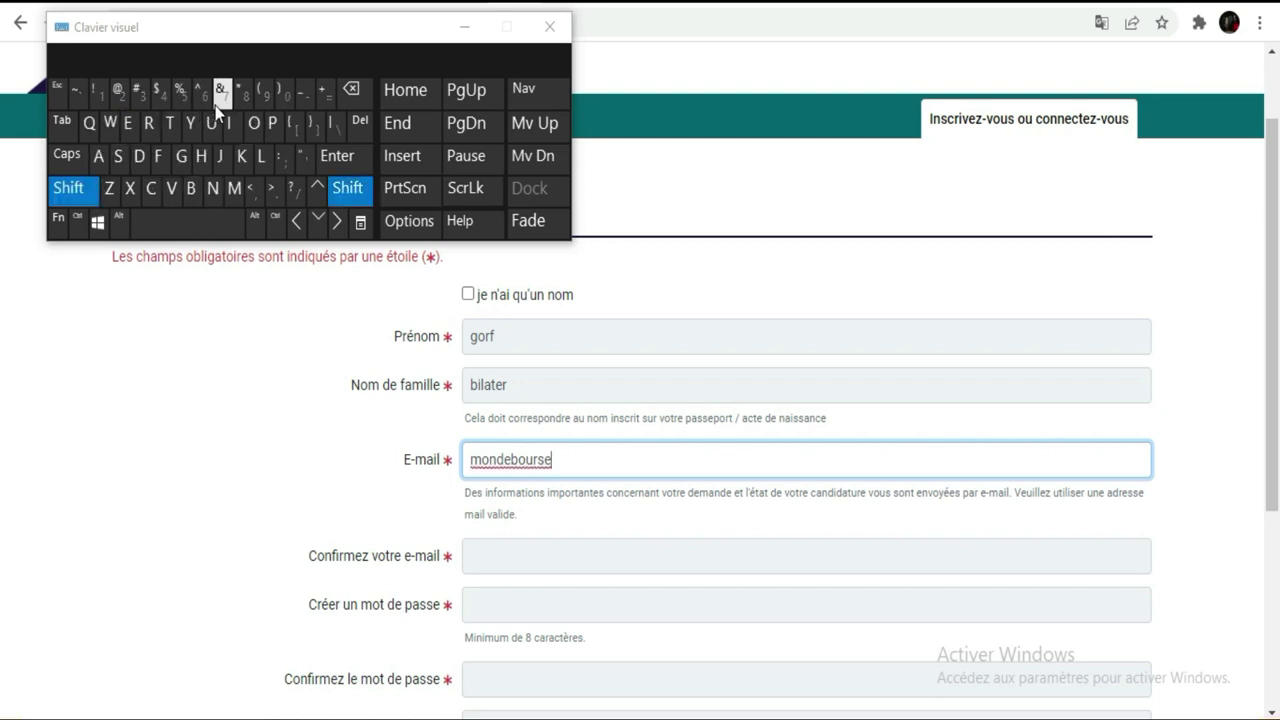
click(119, 95)
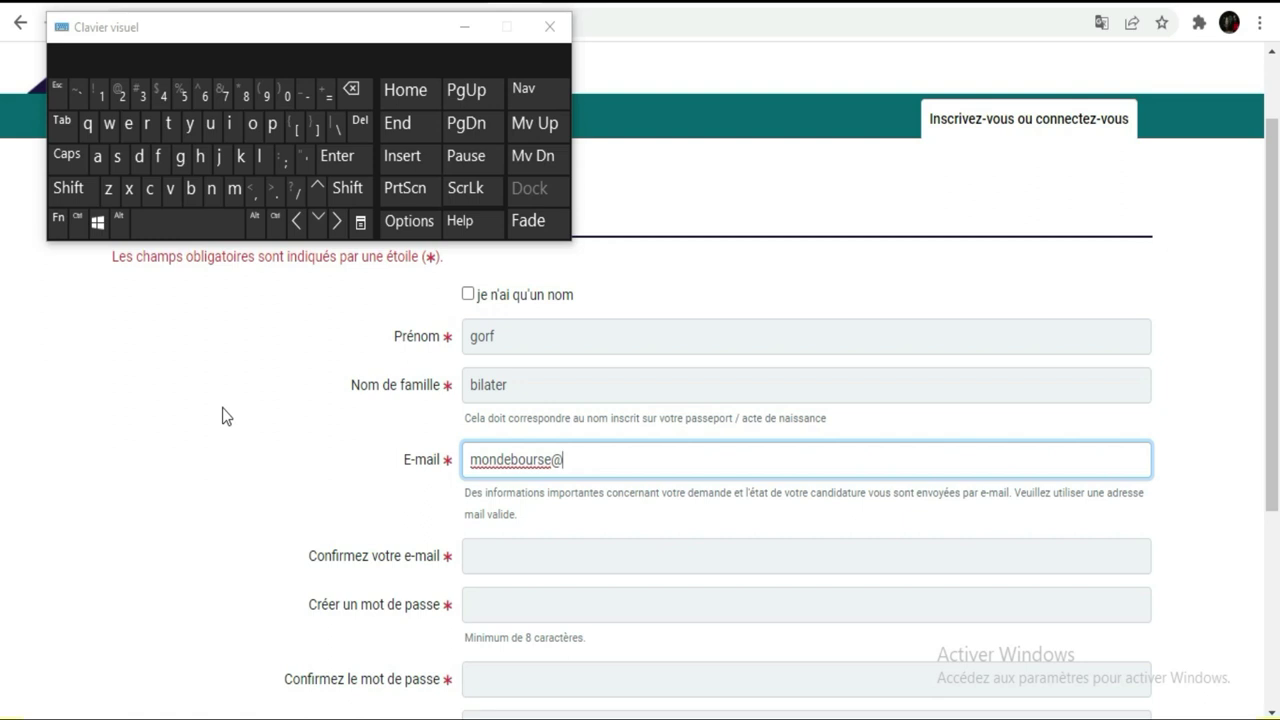
click(181, 158)
click(234, 188)
click(97, 156)
click(229, 123)
click(262, 158)
click(272, 190)
click(149, 188)
click(254, 123)
click(234, 188)
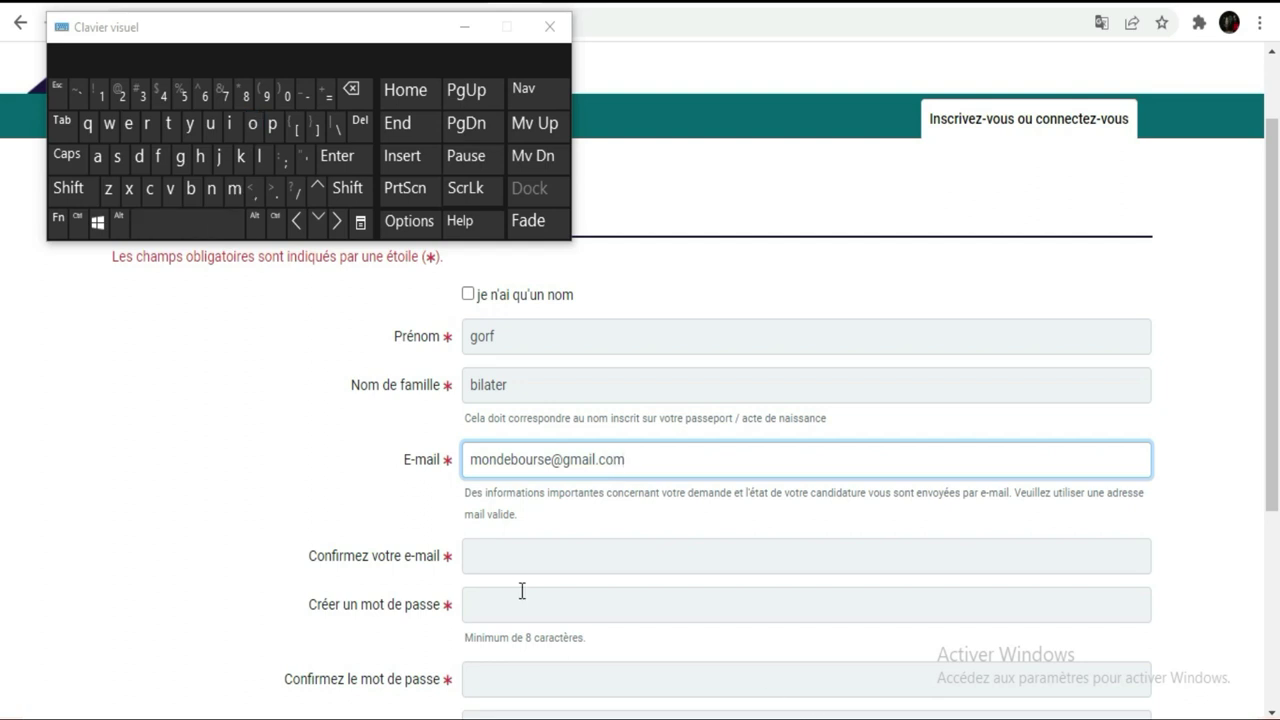
Repeat the applicant's email address in the email confirmation field
click(518, 551)
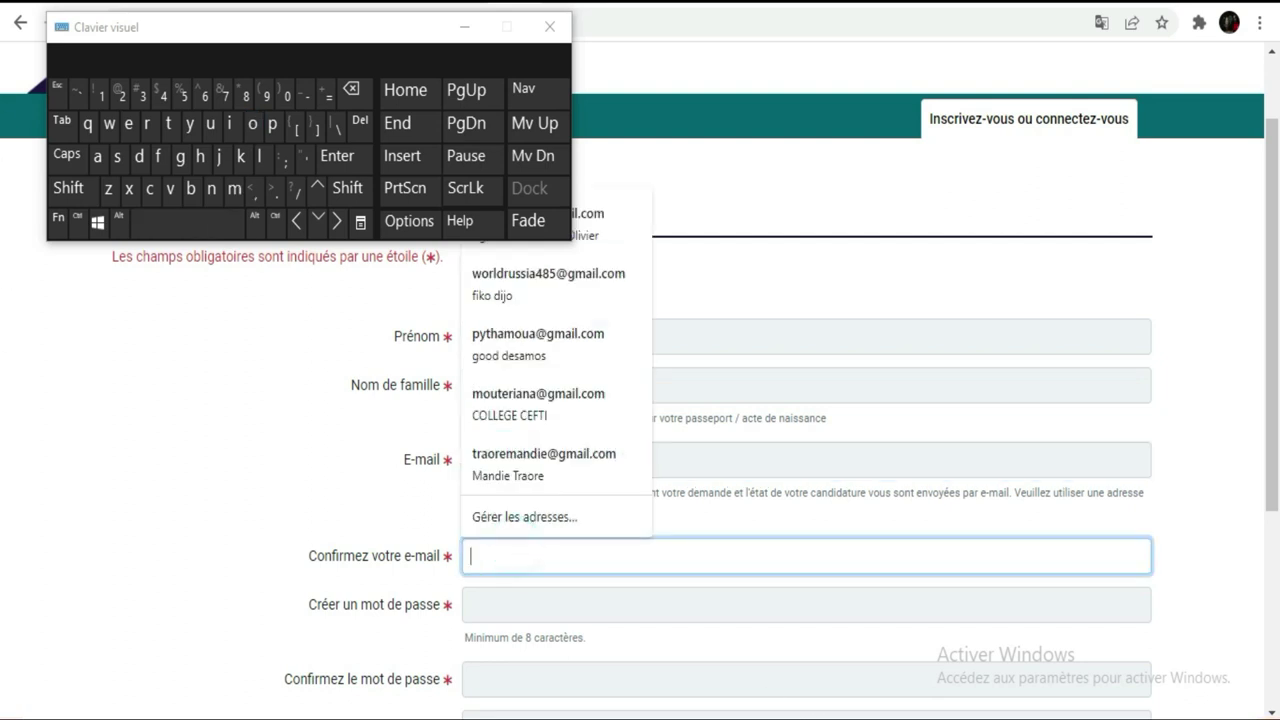
click(236, 188)
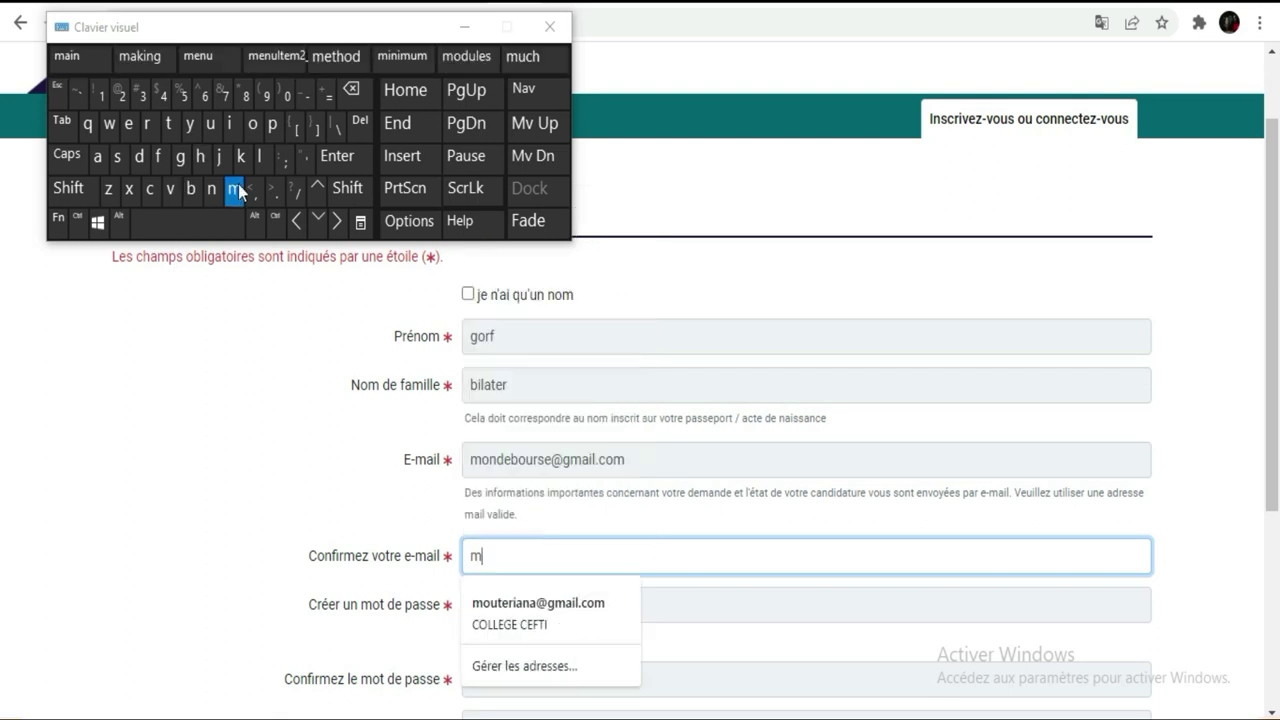
click(253, 124)
click(210, 189)
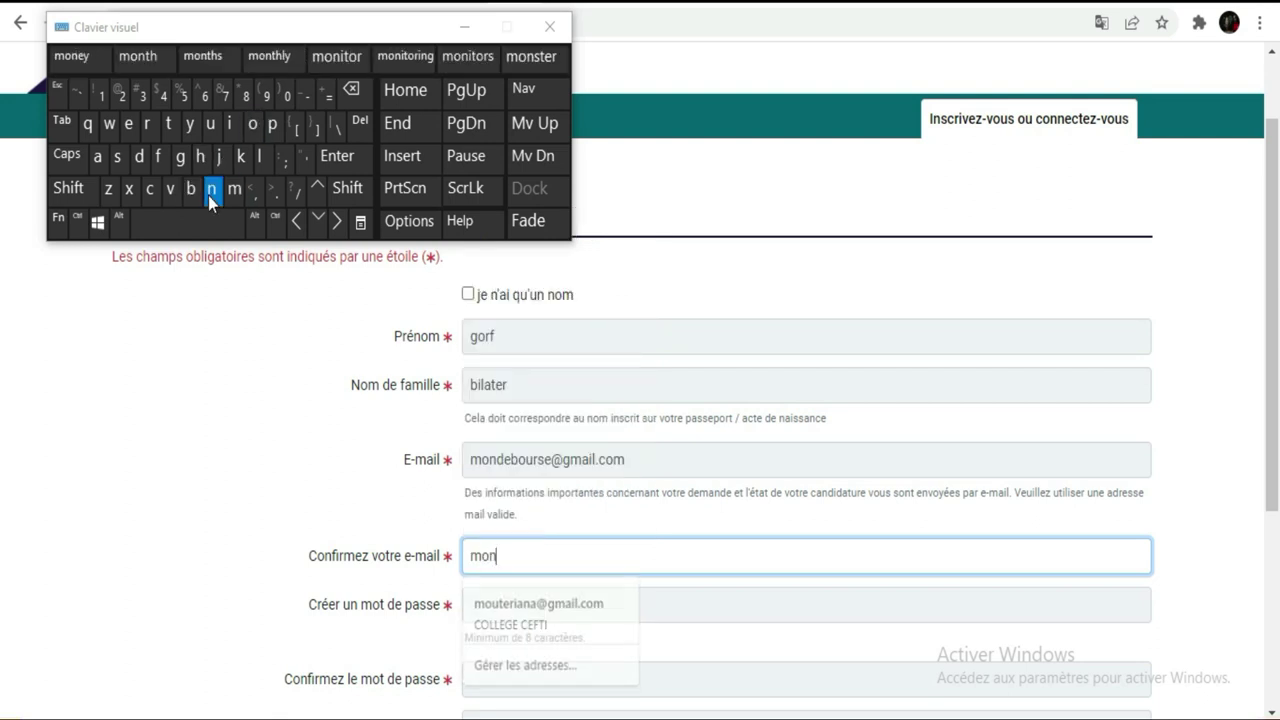
click(141, 158)
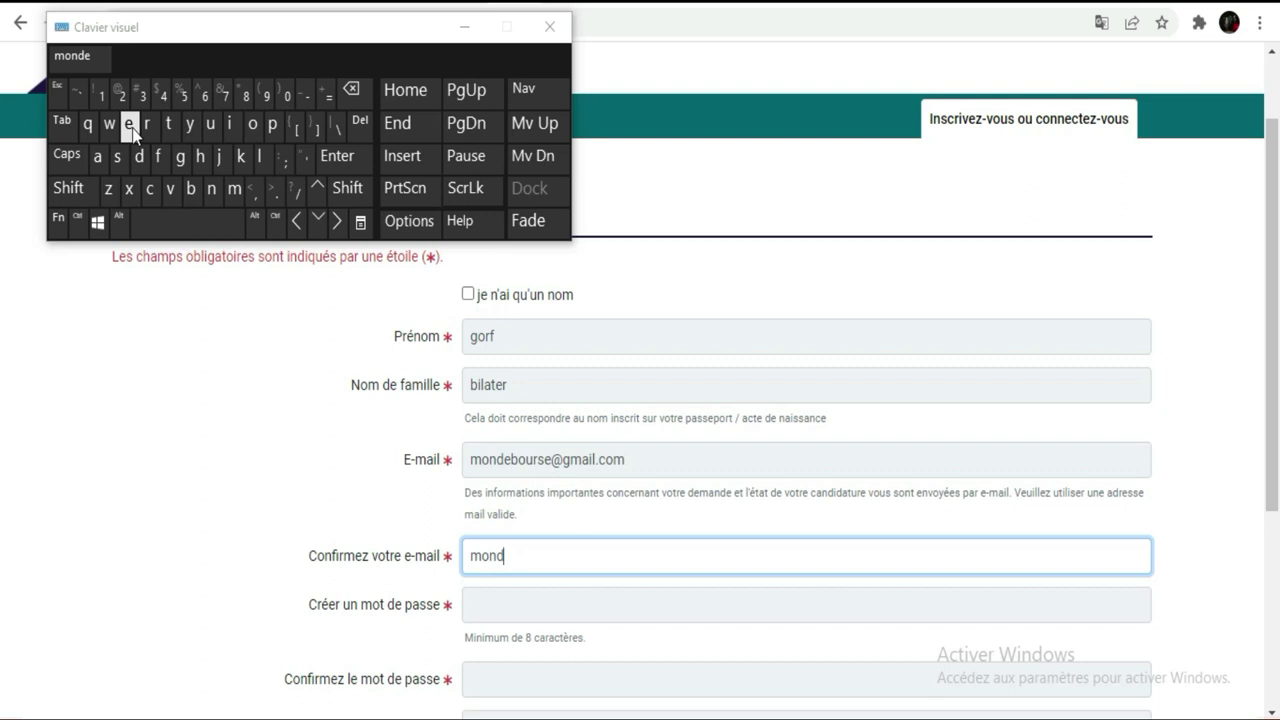
click(130, 125)
click(253, 124)
click(210, 124)
click(147, 126)
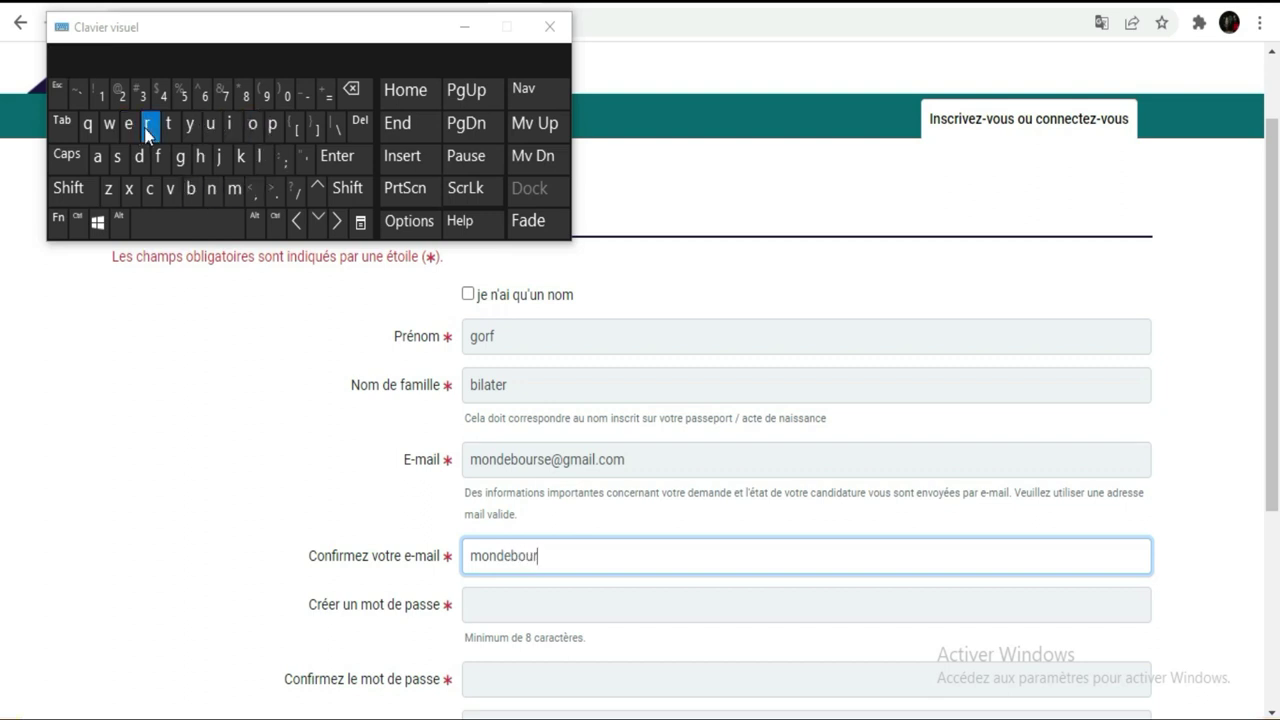
click(128, 124)
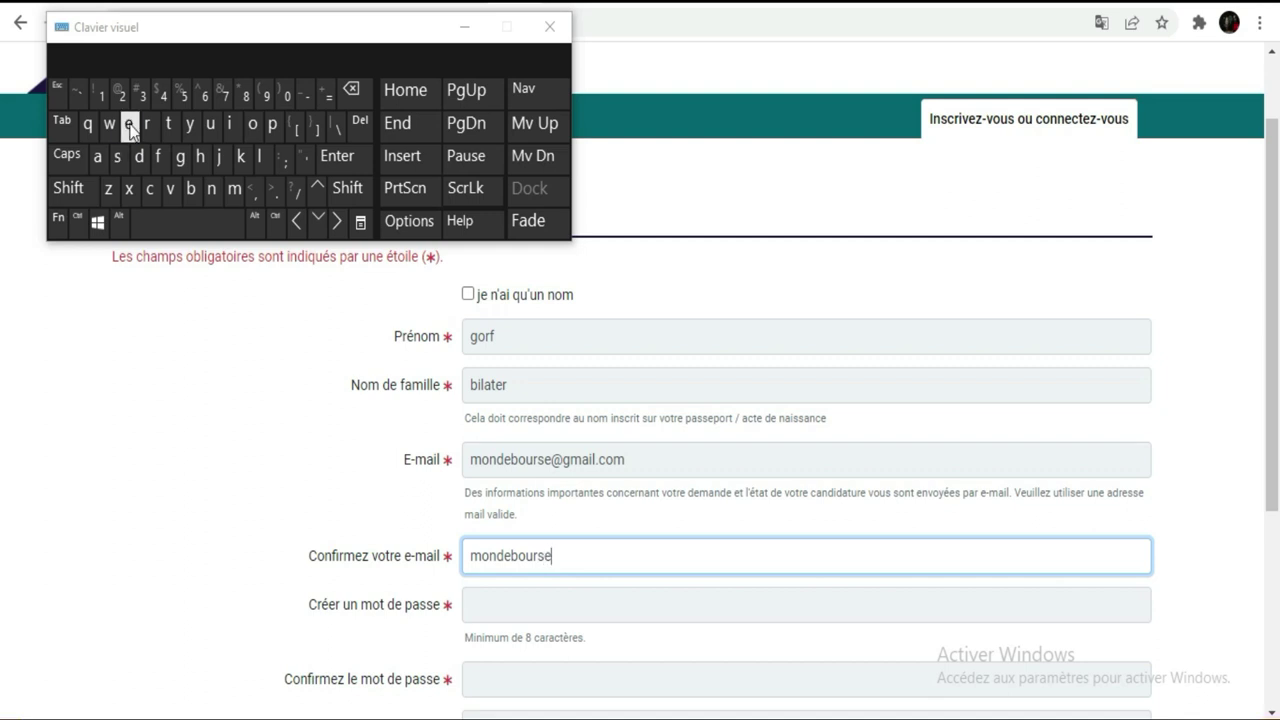
click(90, 186)
click(119, 92)
click(181, 157)
click(233, 190)
click(97, 157)
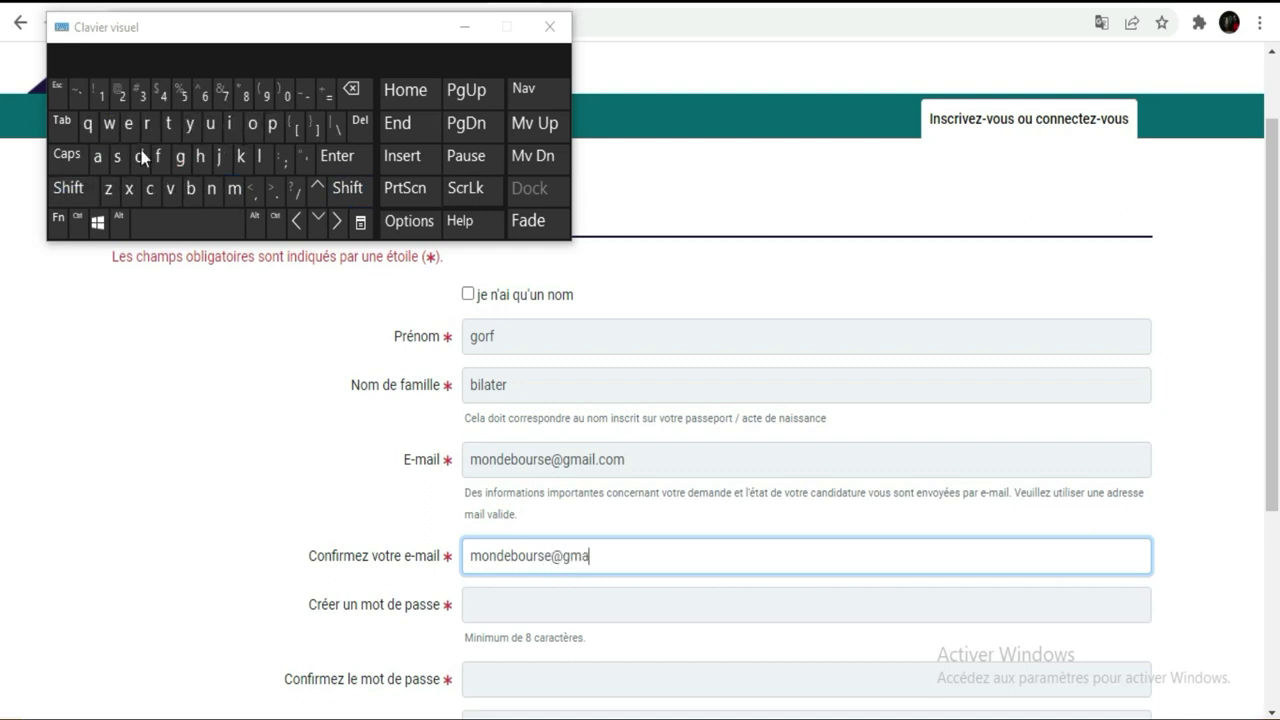
click(263, 157)
click(272, 191)
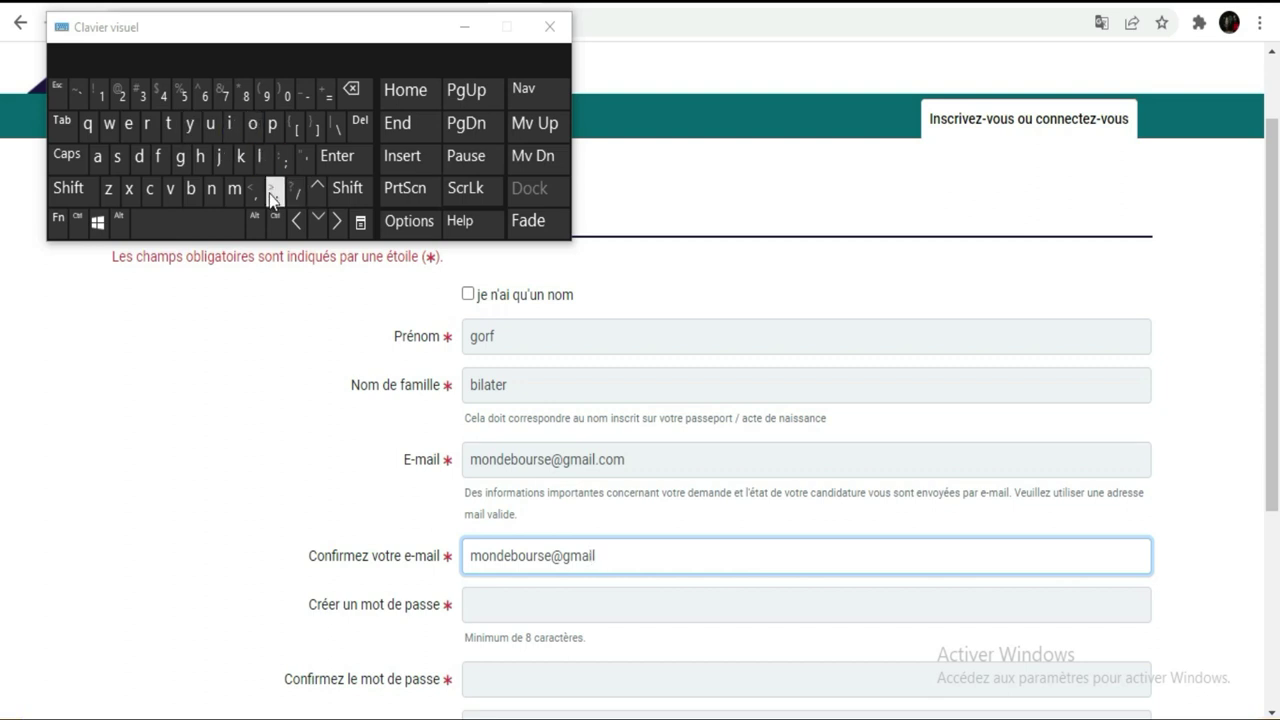
click(148, 195)
click(253, 124)
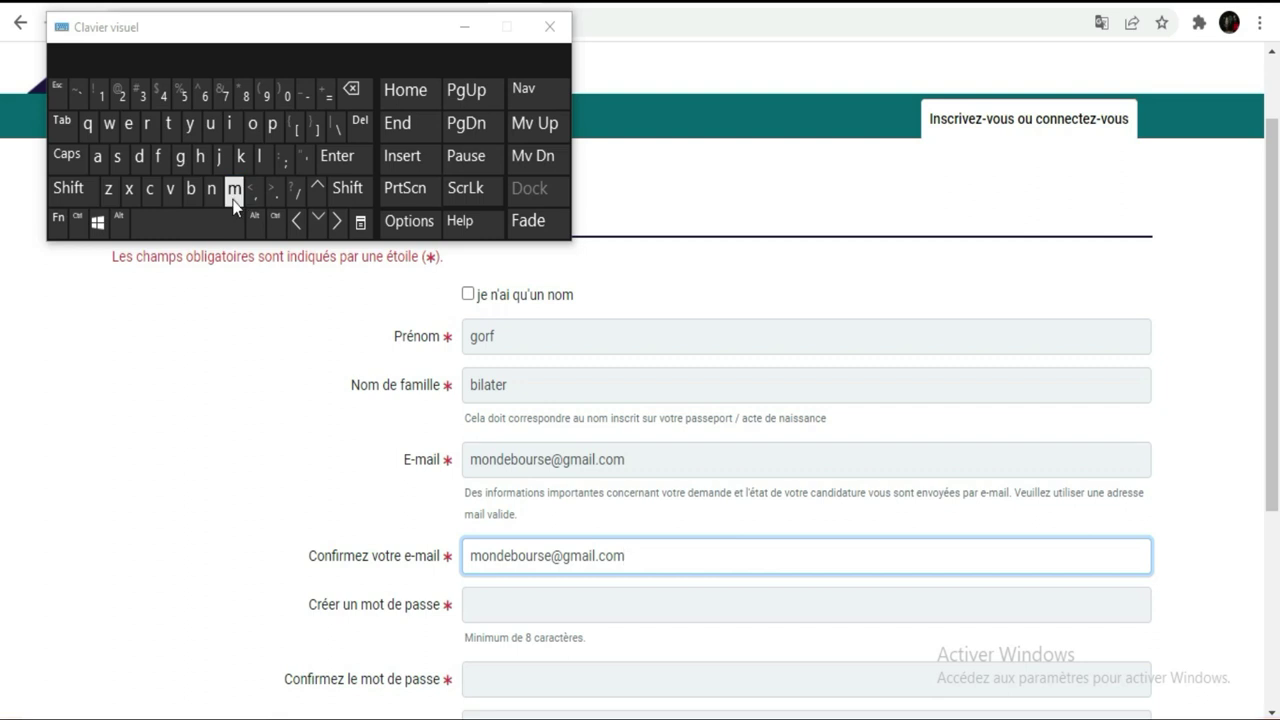
Create the account password in the registration form, without using the browser's saved or suggested passwords
scroll(812, 540, down, 2)
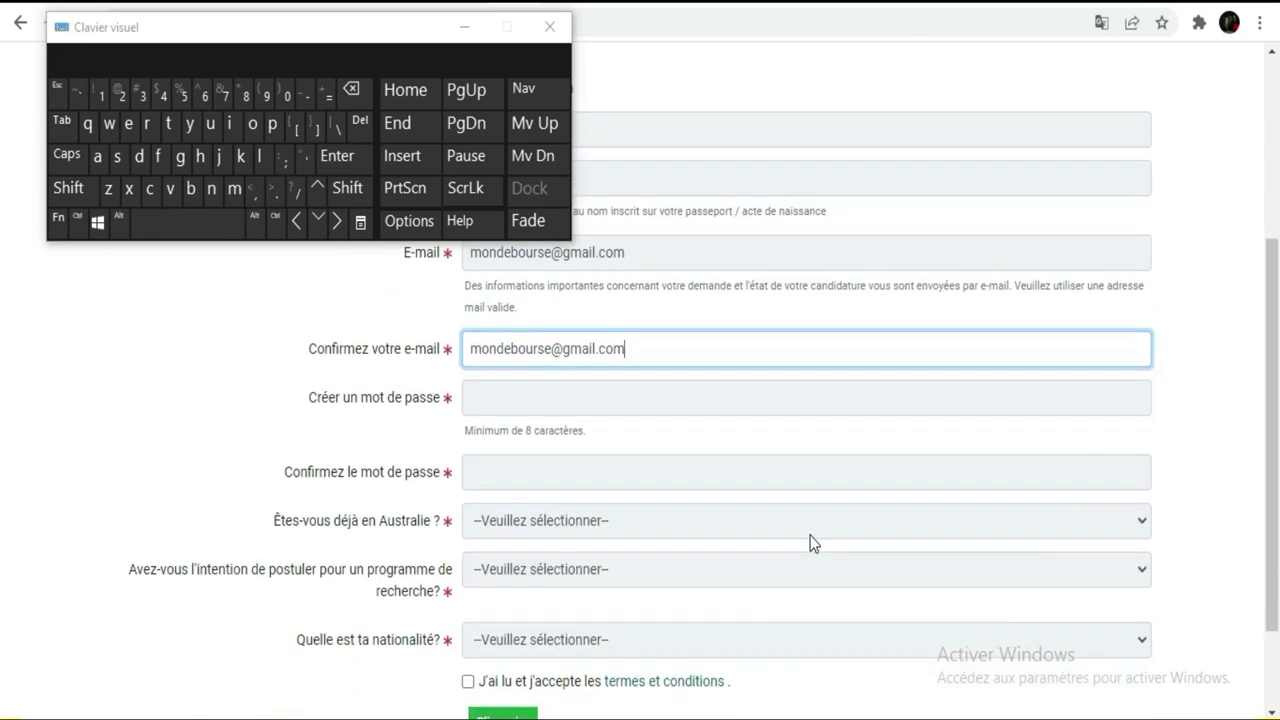
click(714, 402)
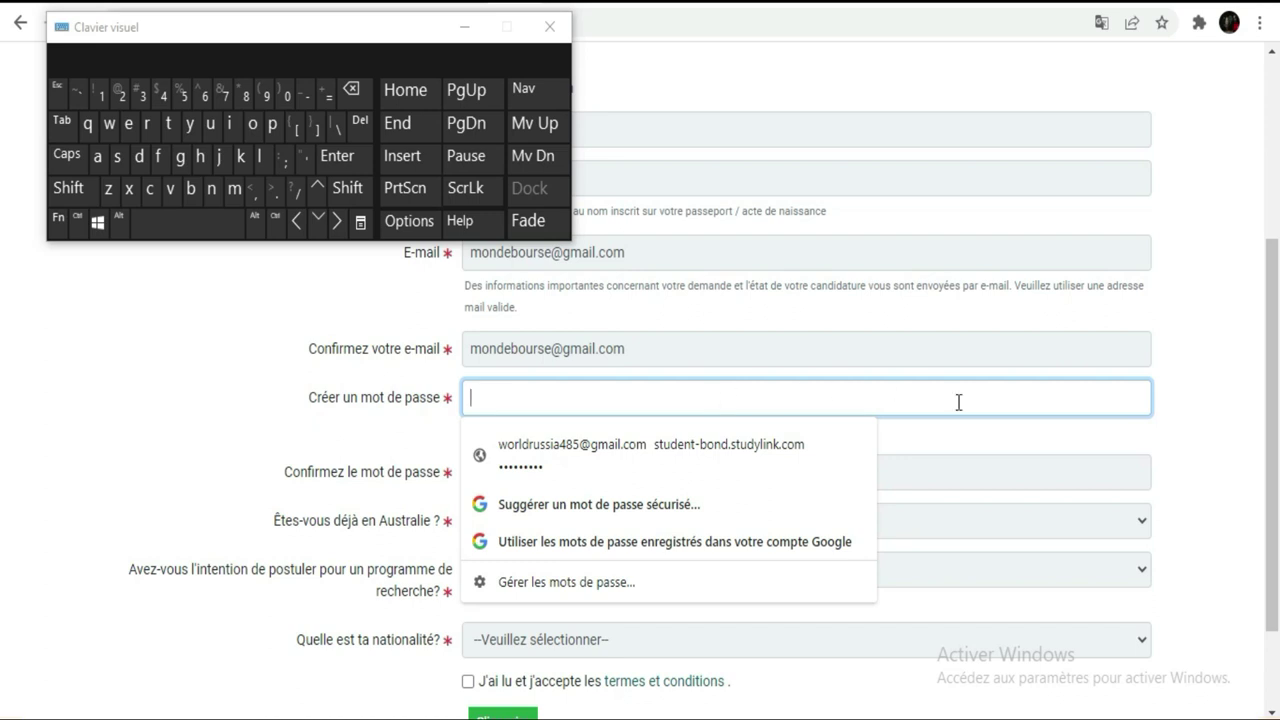
click(1198, 324)
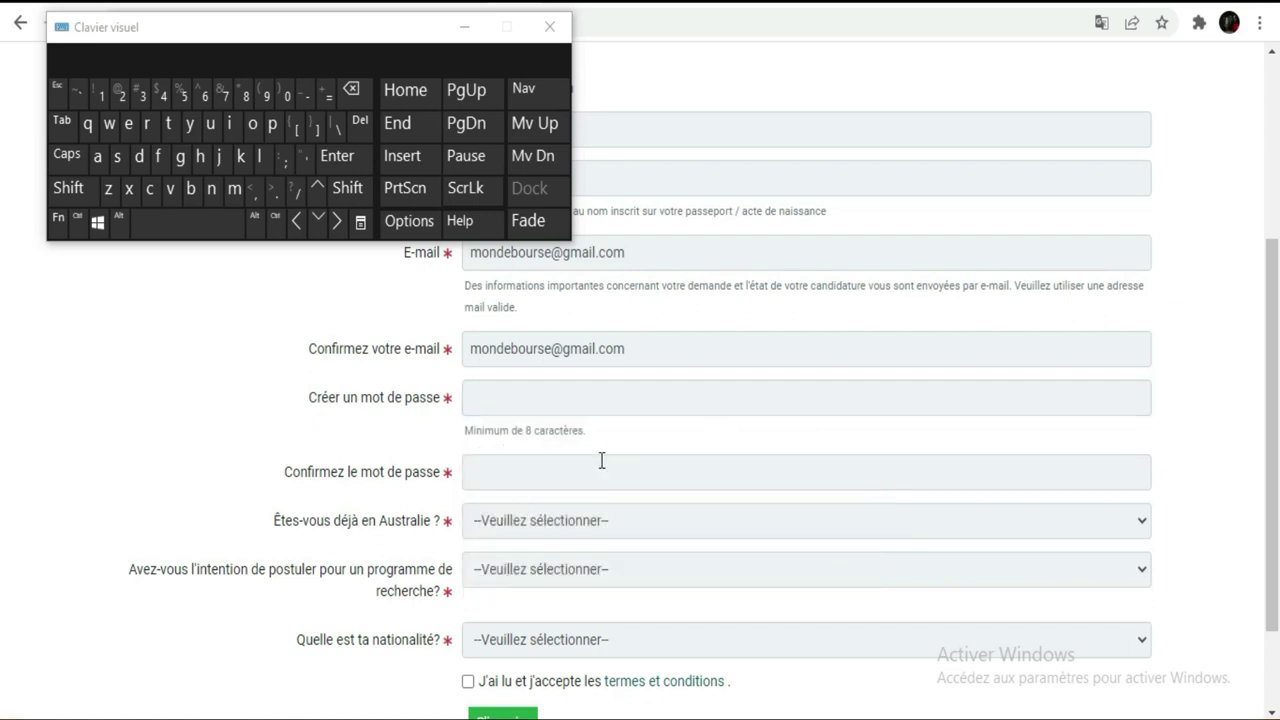
click(563, 398)
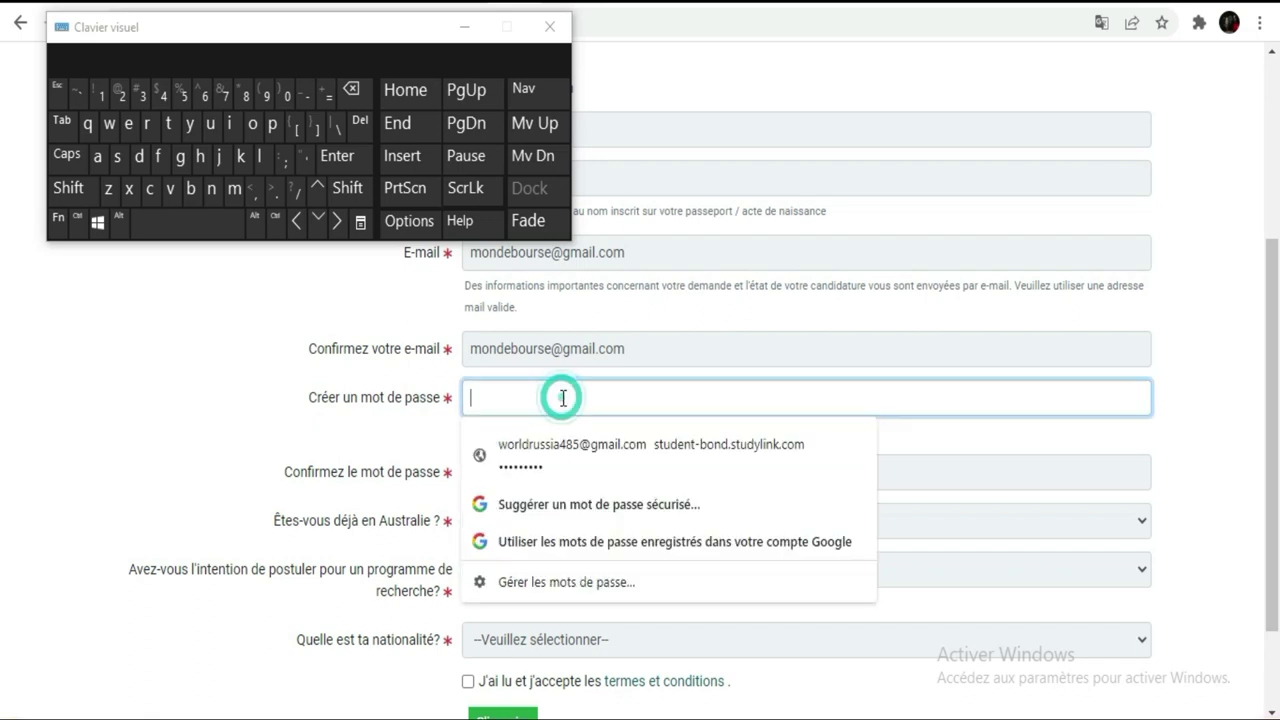
click(56, 196)
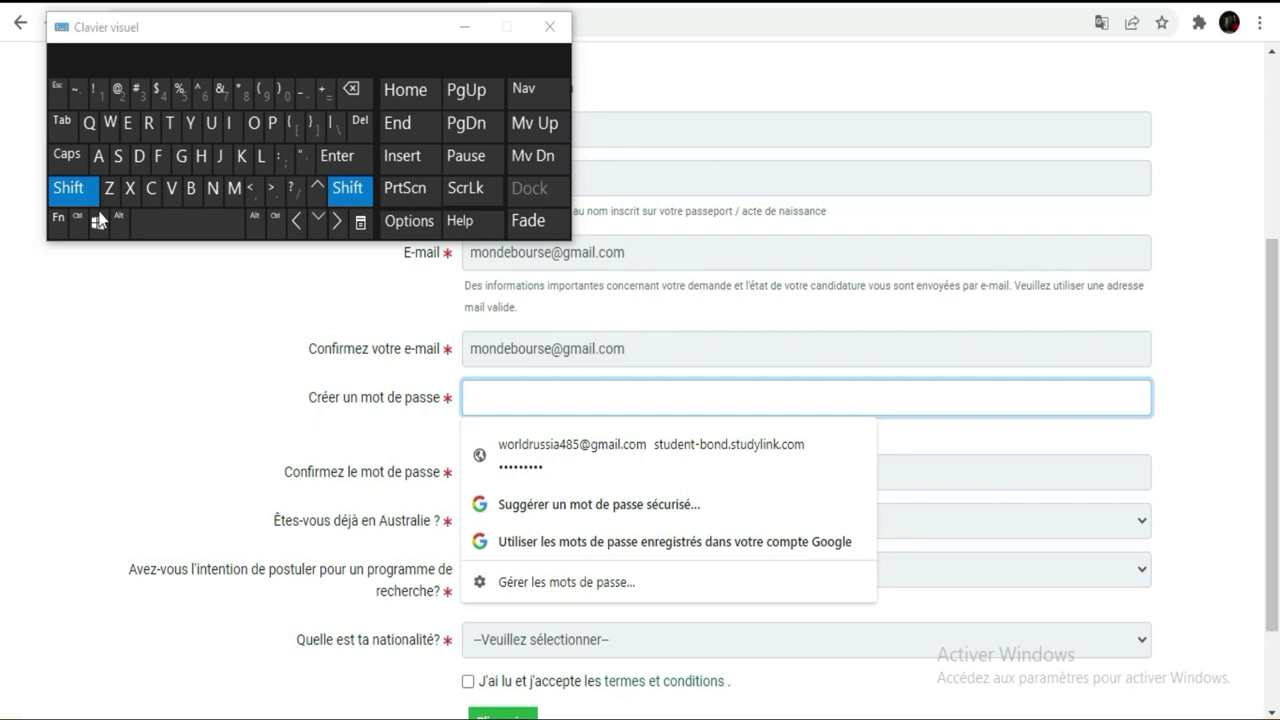
click(145, 166)
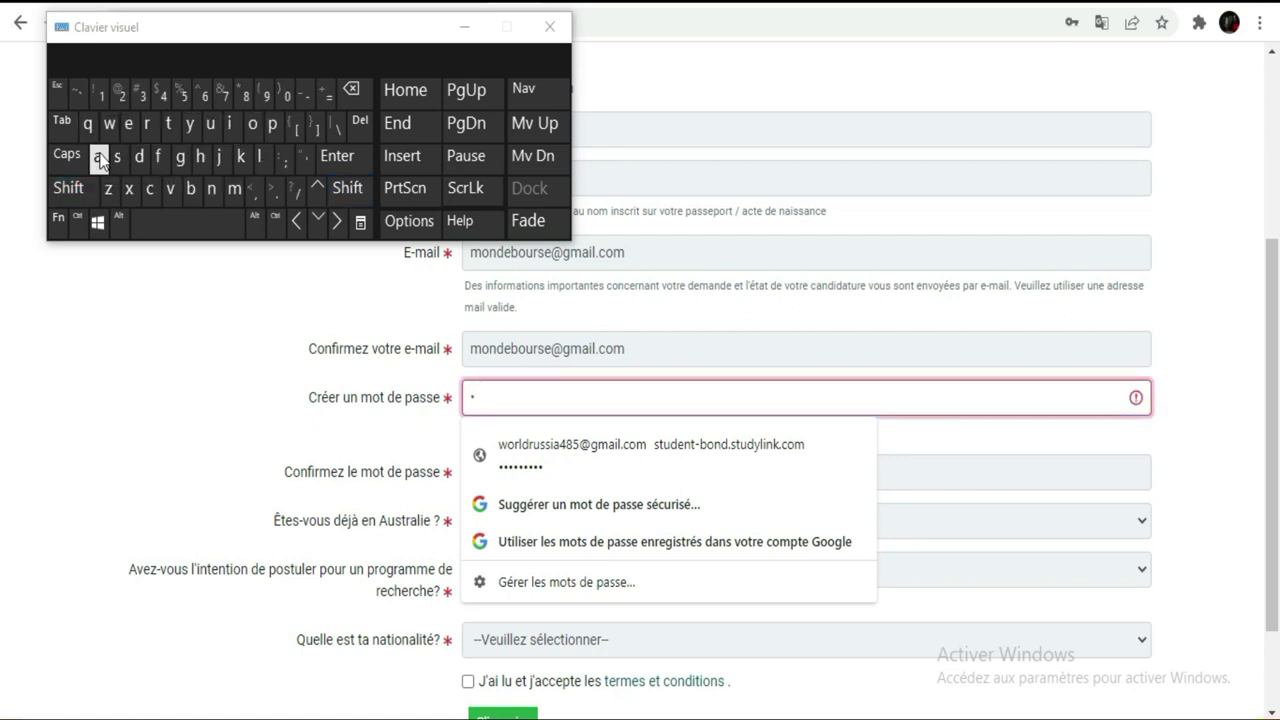
click(62, 182)
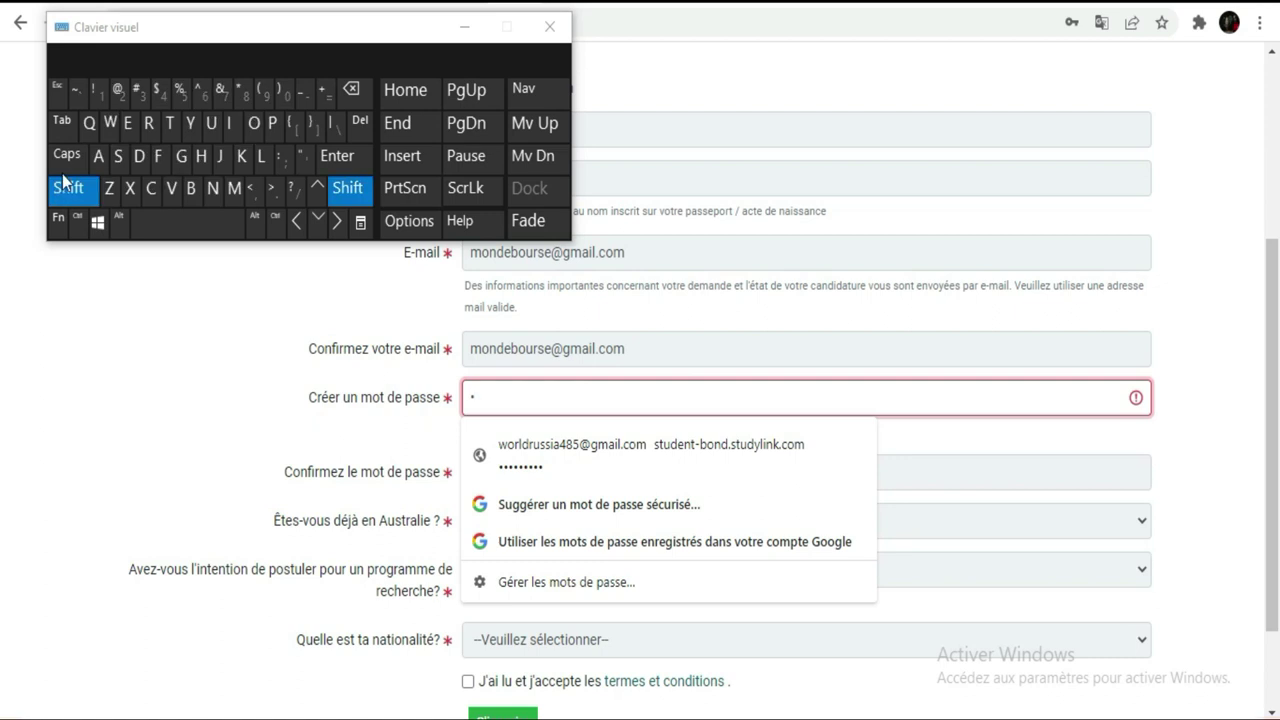
click(117, 96)
click(146, 132)
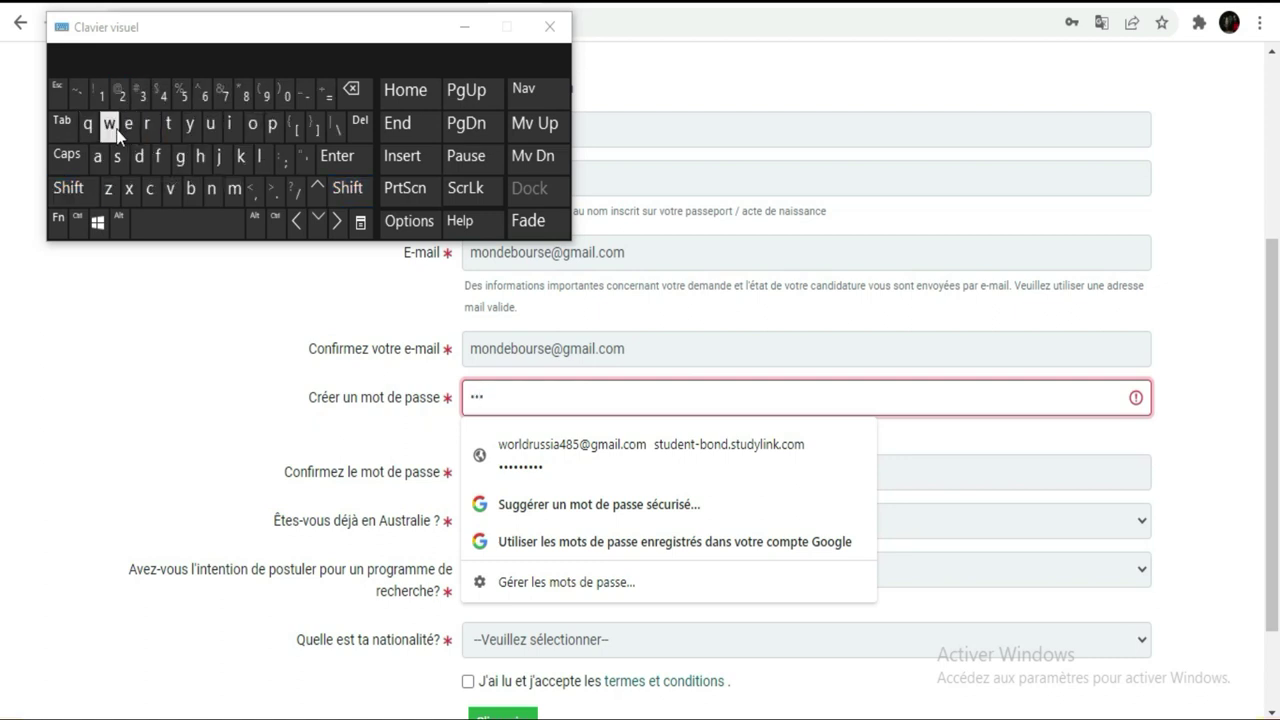
click(212, 190)
click(138, 97)
click(123, 96)
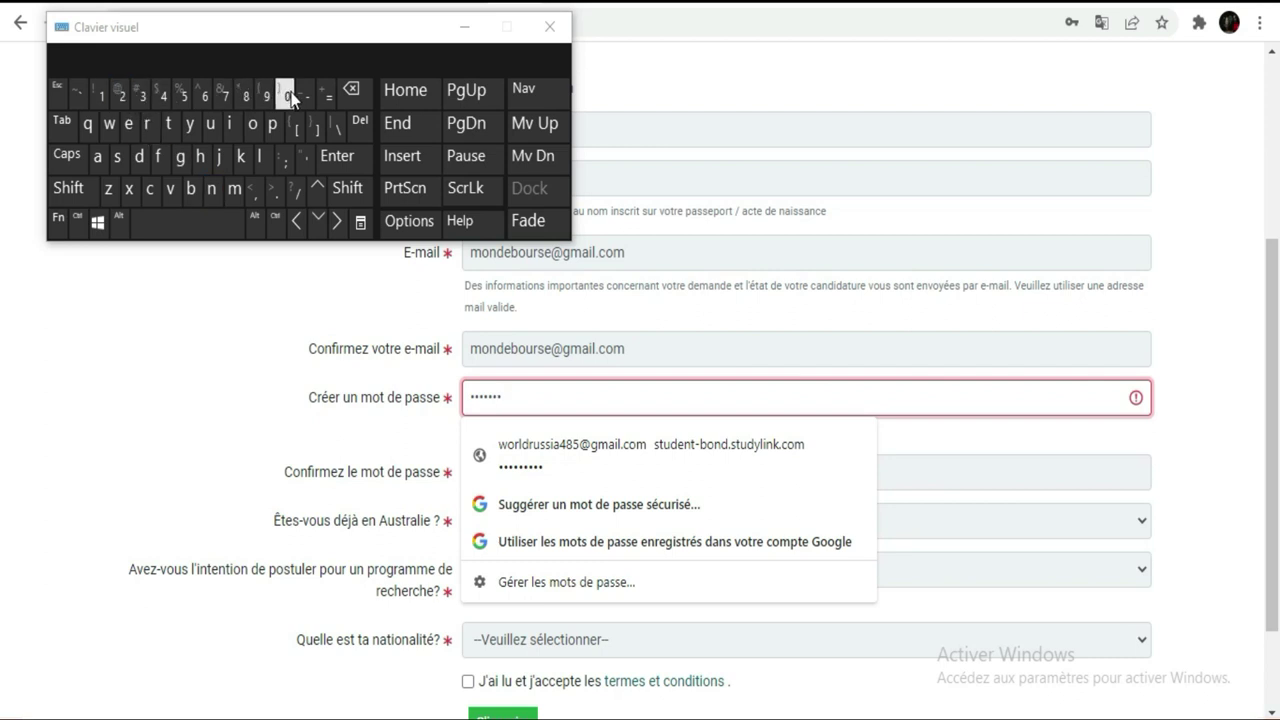
click(291, 95)
click(124, 96)
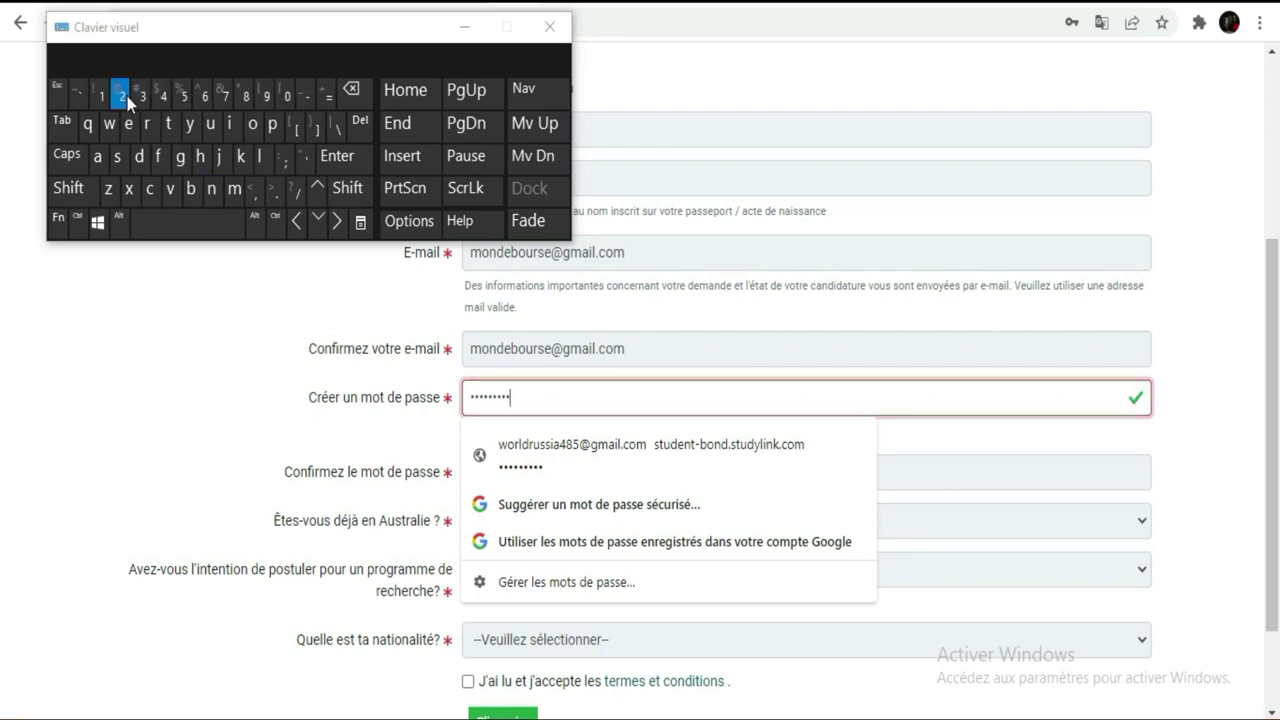
click(203, 442)
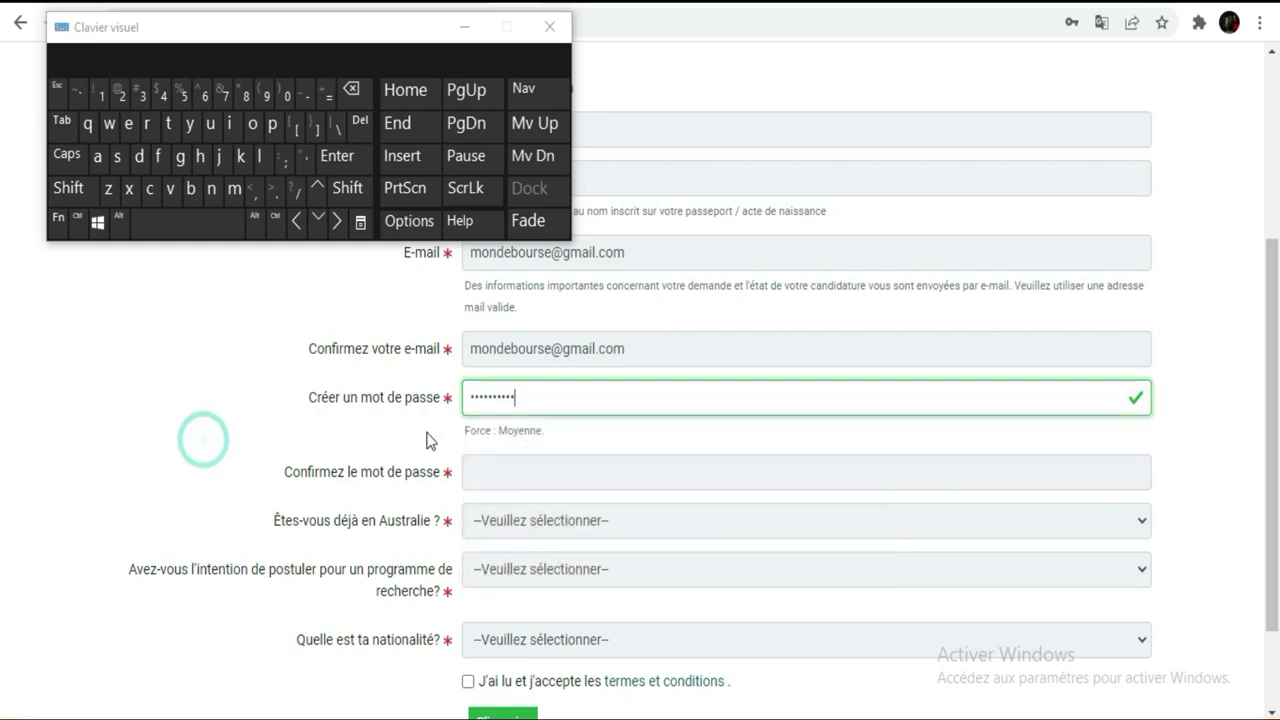
Repeat the account password in the password confirmation field
click(493, 473)
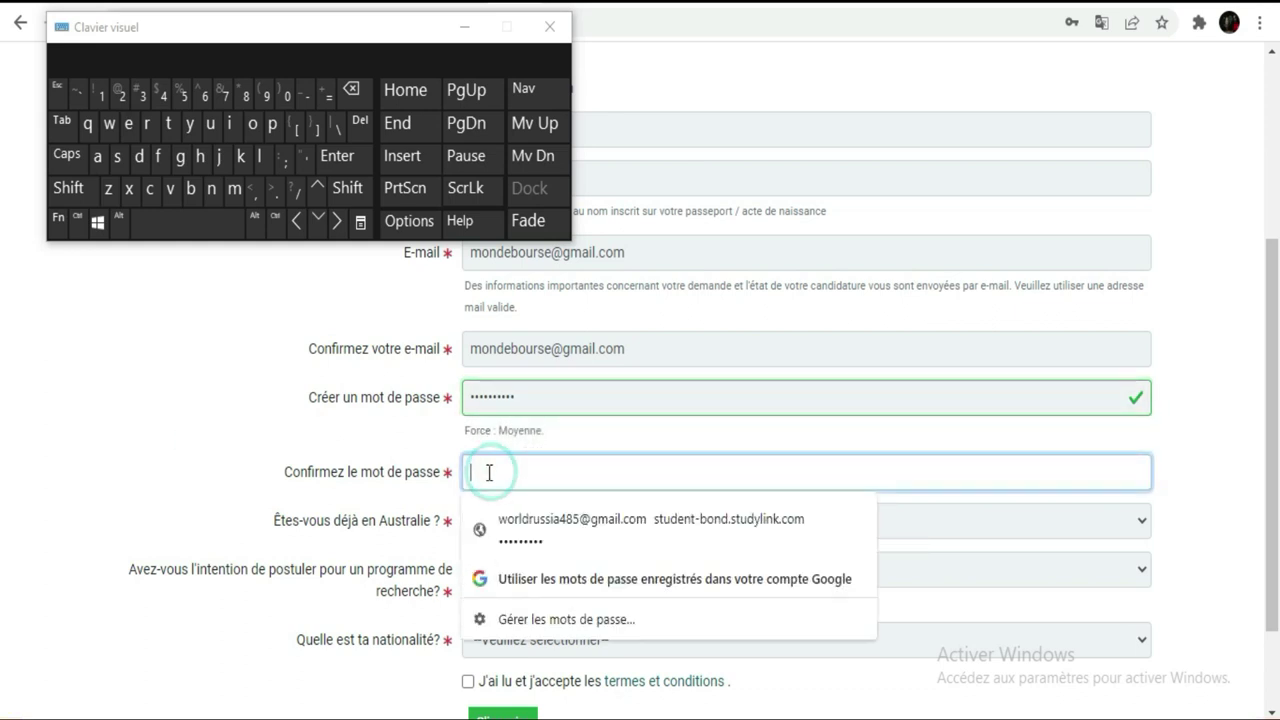
click(70, 189)
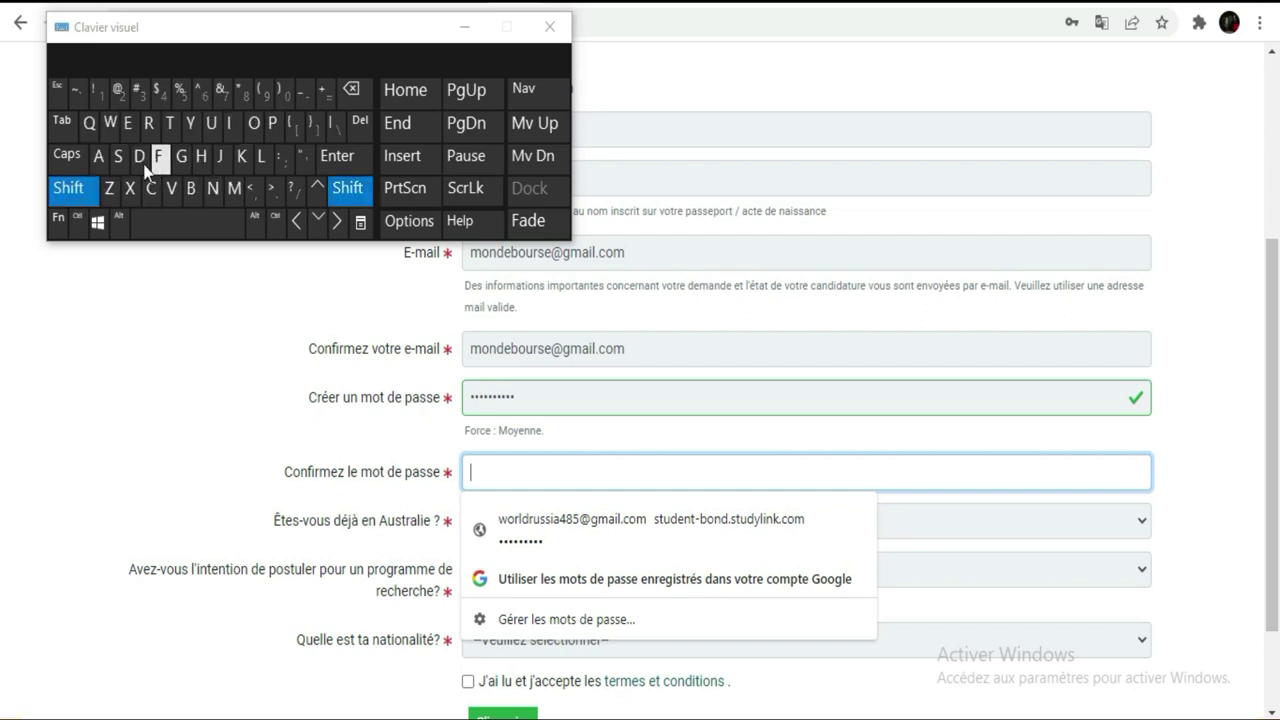
click(158, 156)
click(90, 190)
click(120, 93)
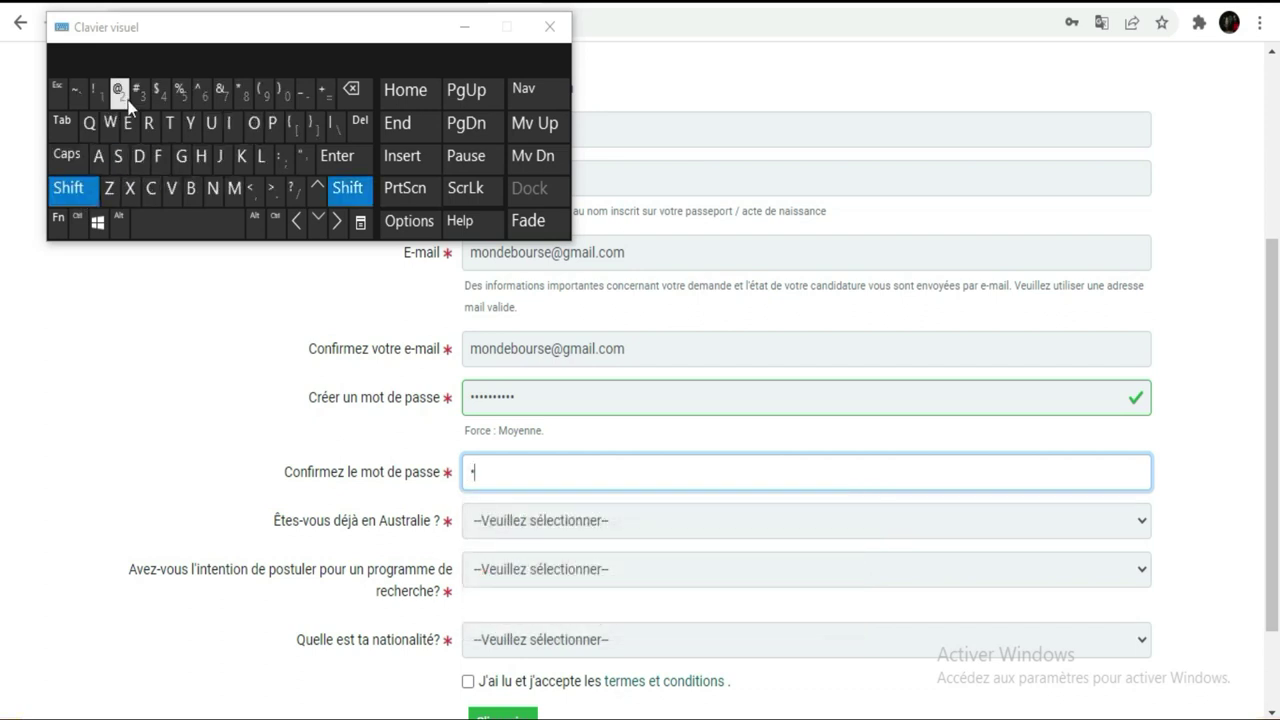
click(154, 125)
click(108, 125)
click(229, 125)
click(212, 190)
click(123, 98)
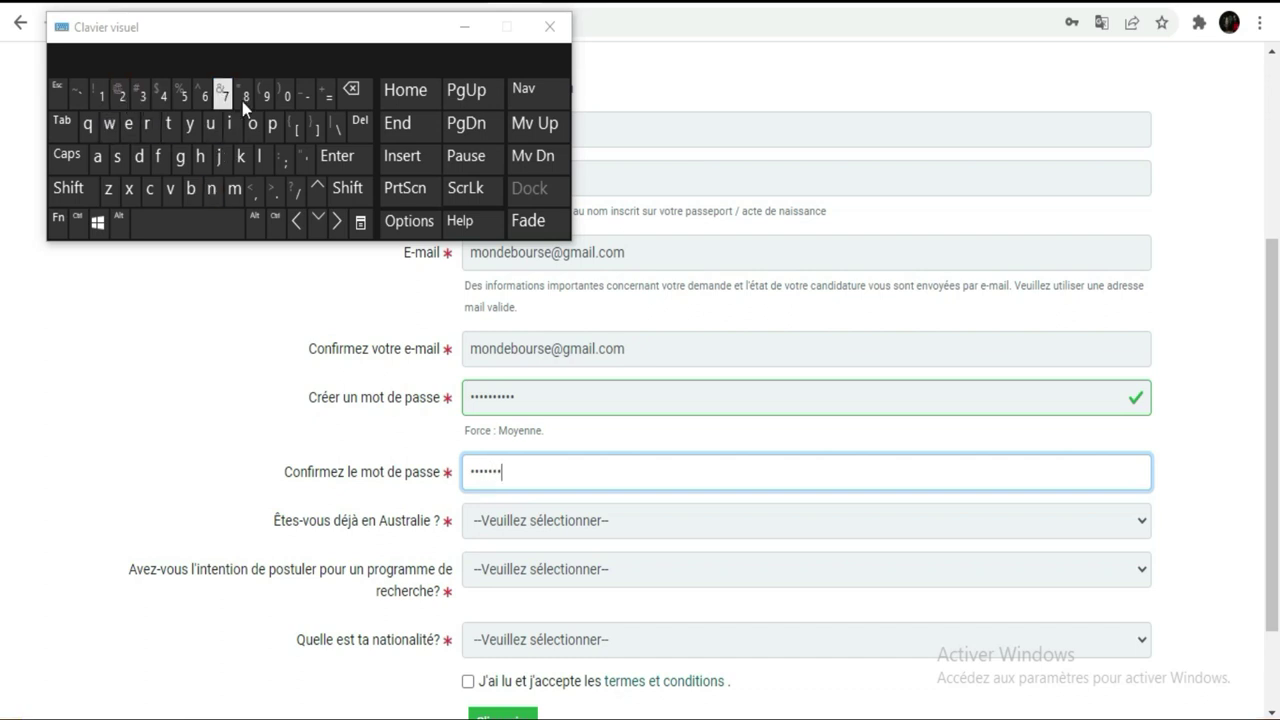
click(291, 99)
Answer Non to already being in Australia and Oui to intending to apply for a research programme
click(607, 530)
click(590, 567)
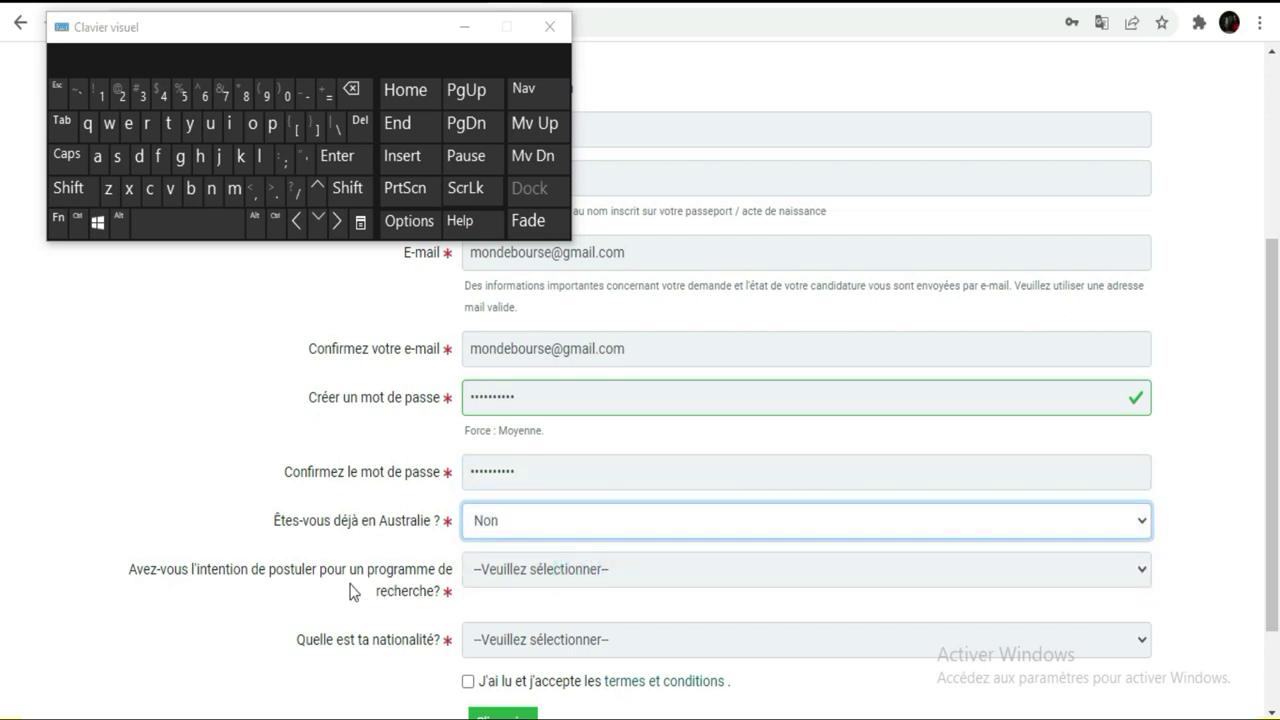
click(612, 570)
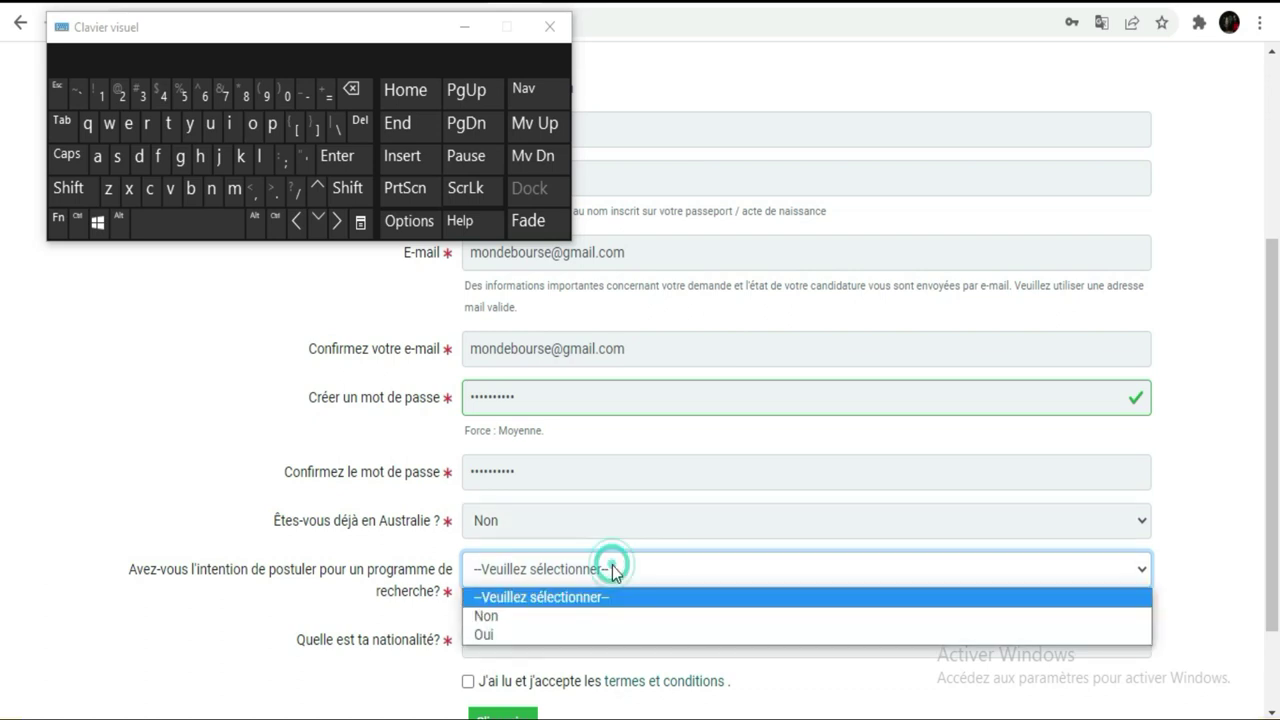
click(550, 636)
Set the applicant's nationality to COTE D'IVOIRE
scroll(760, 451, down, 2)
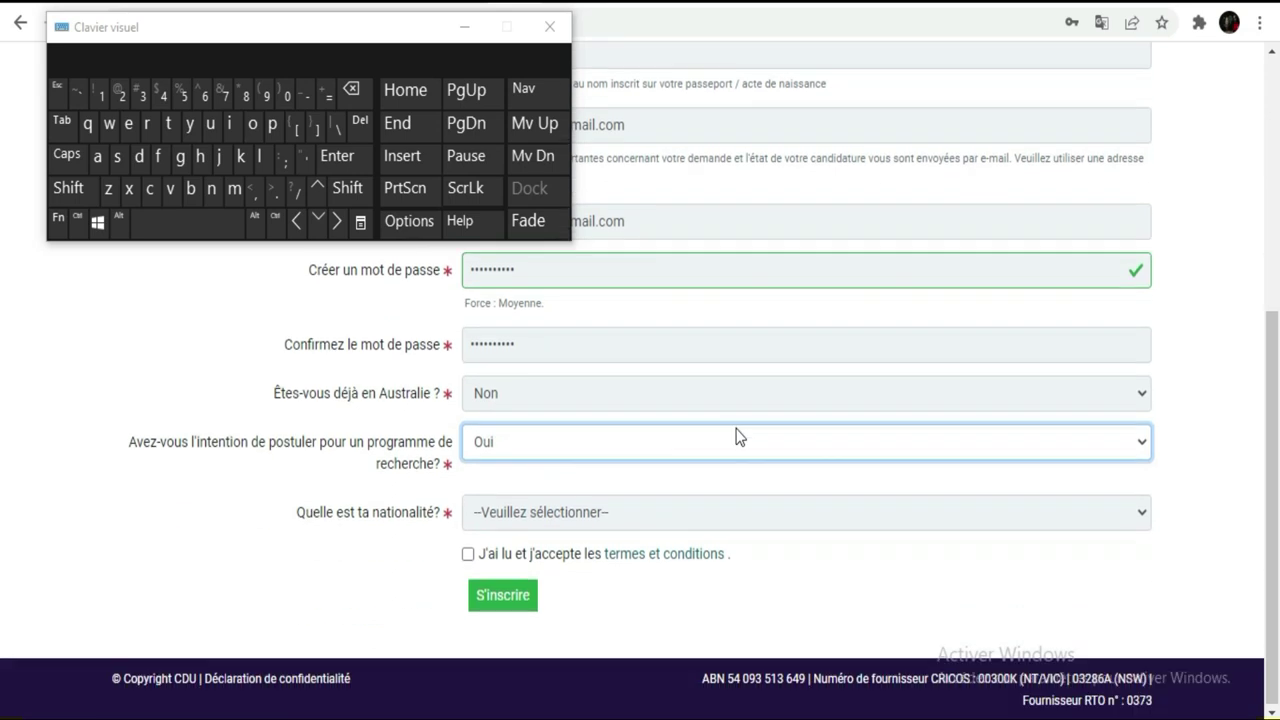
click(1138, 513)
scroll(737, 344, down, 10)
scroll(737, 341, down, 8)
scroll(737, 341, up, 5)
scroll(737, 341, up, 5)
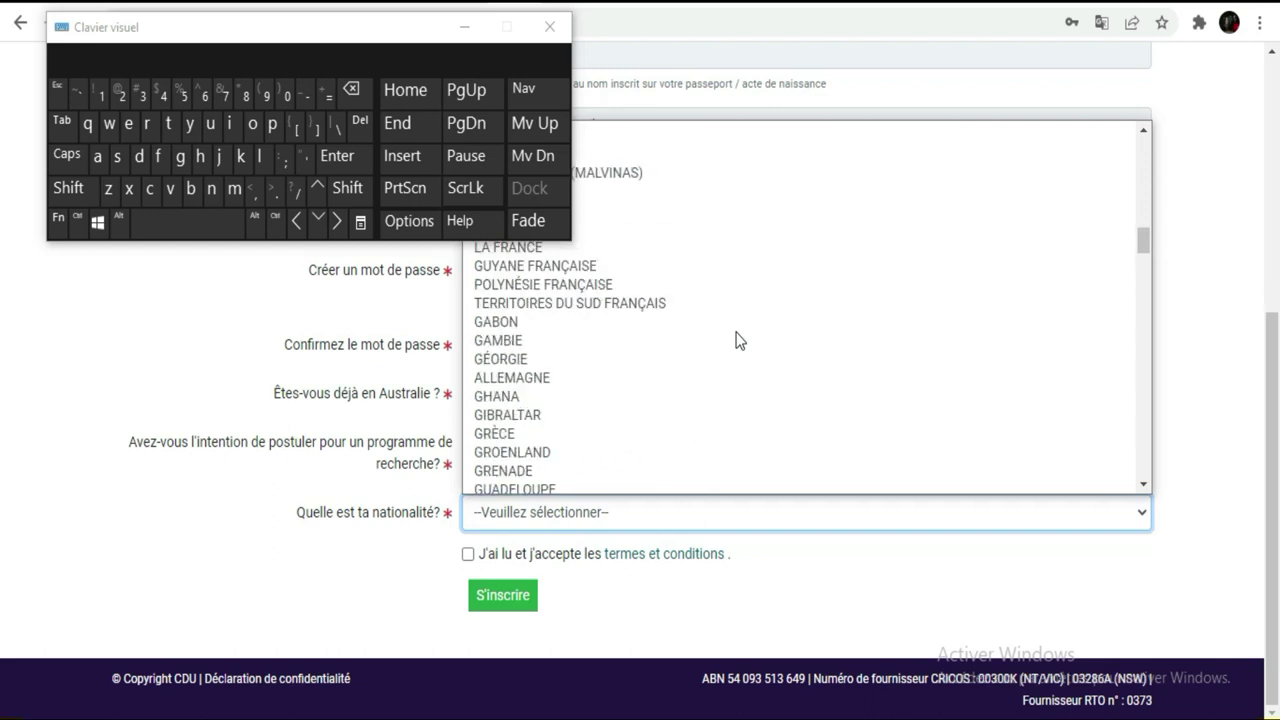
scroll(737, 341, up, 6)
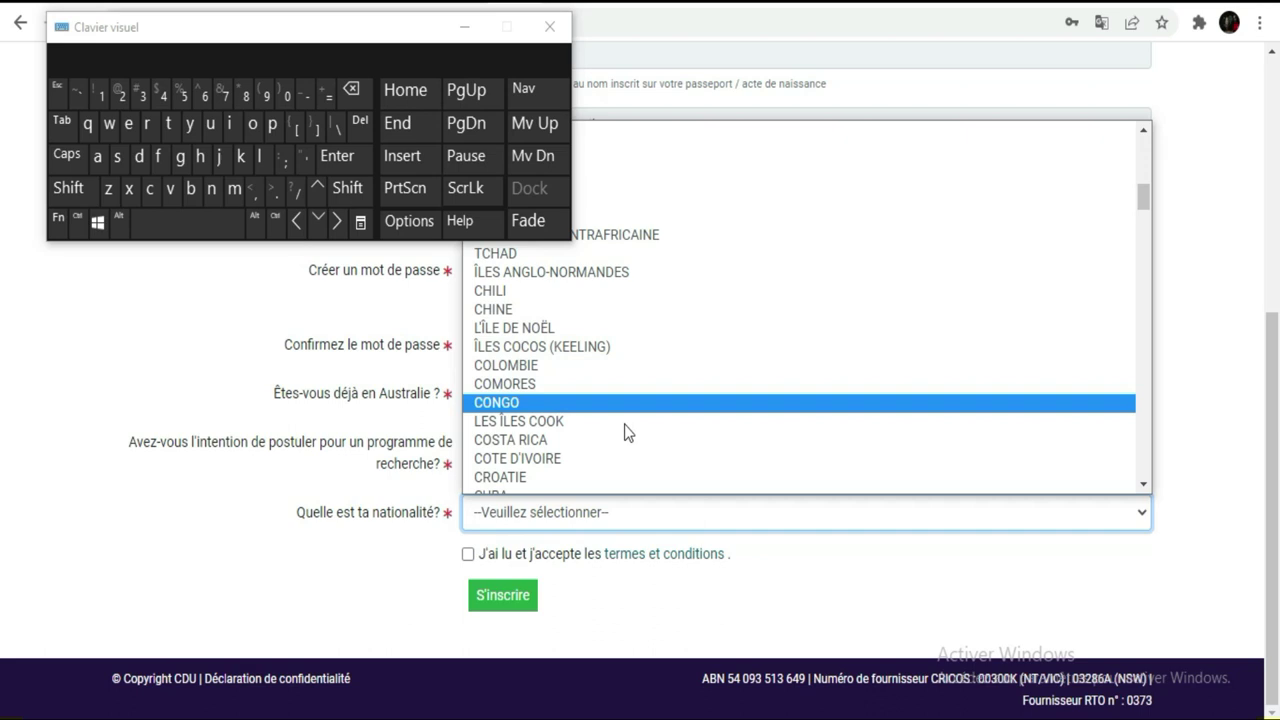
click(595, 460)
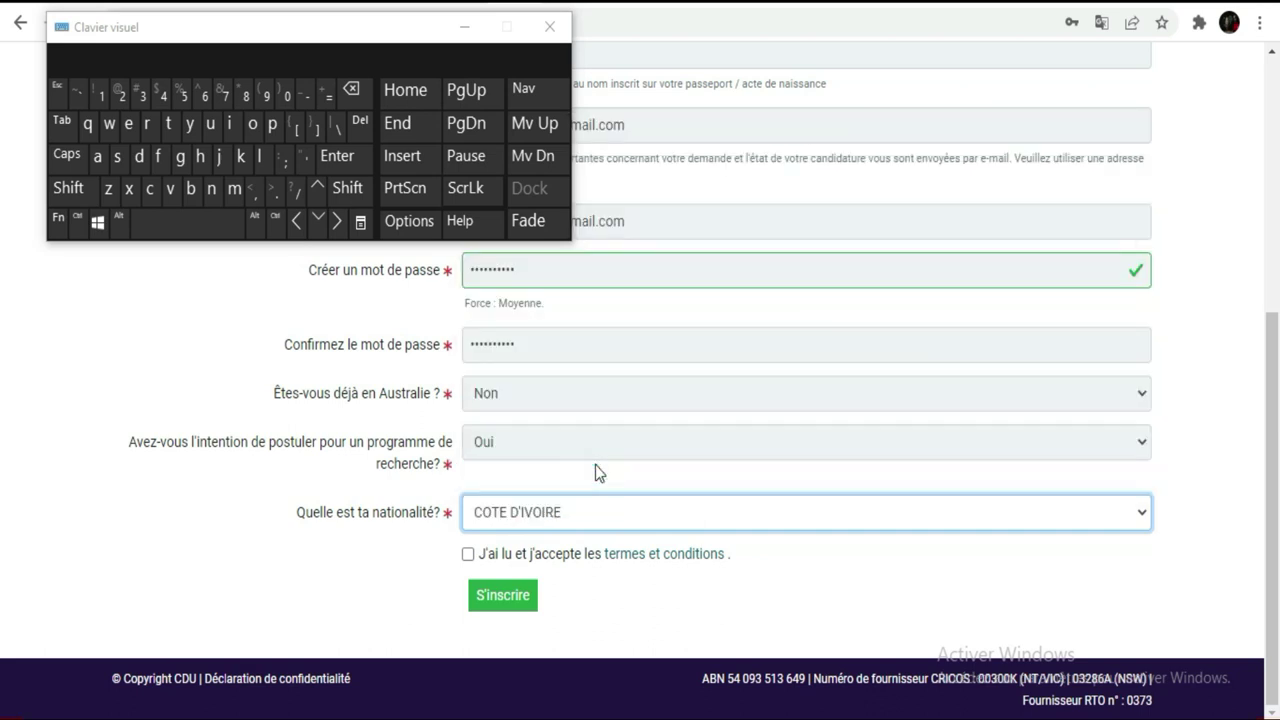
Accept the terms and conditions and submit the registration form
click(468, 555)
click(520, 604)
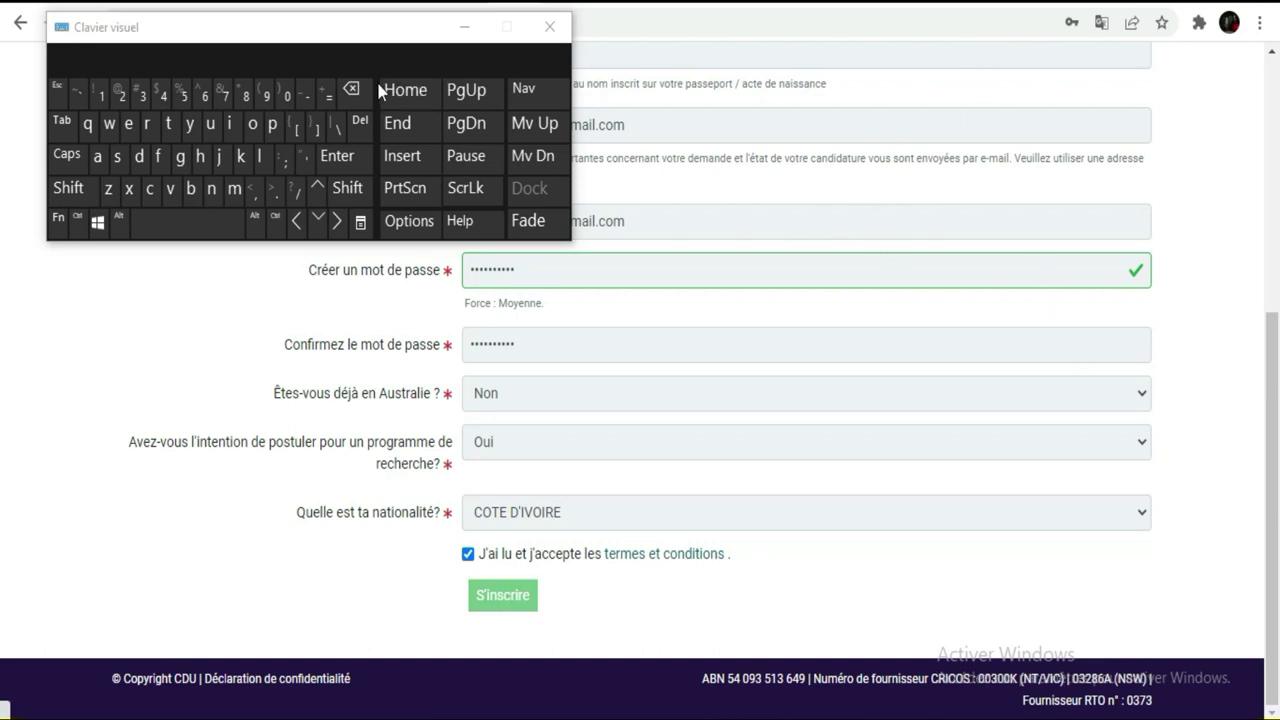
Move the on-screen keyboard out of the way and dismiss the browser's offer to save the password
drag(337, 34, 523, 12)
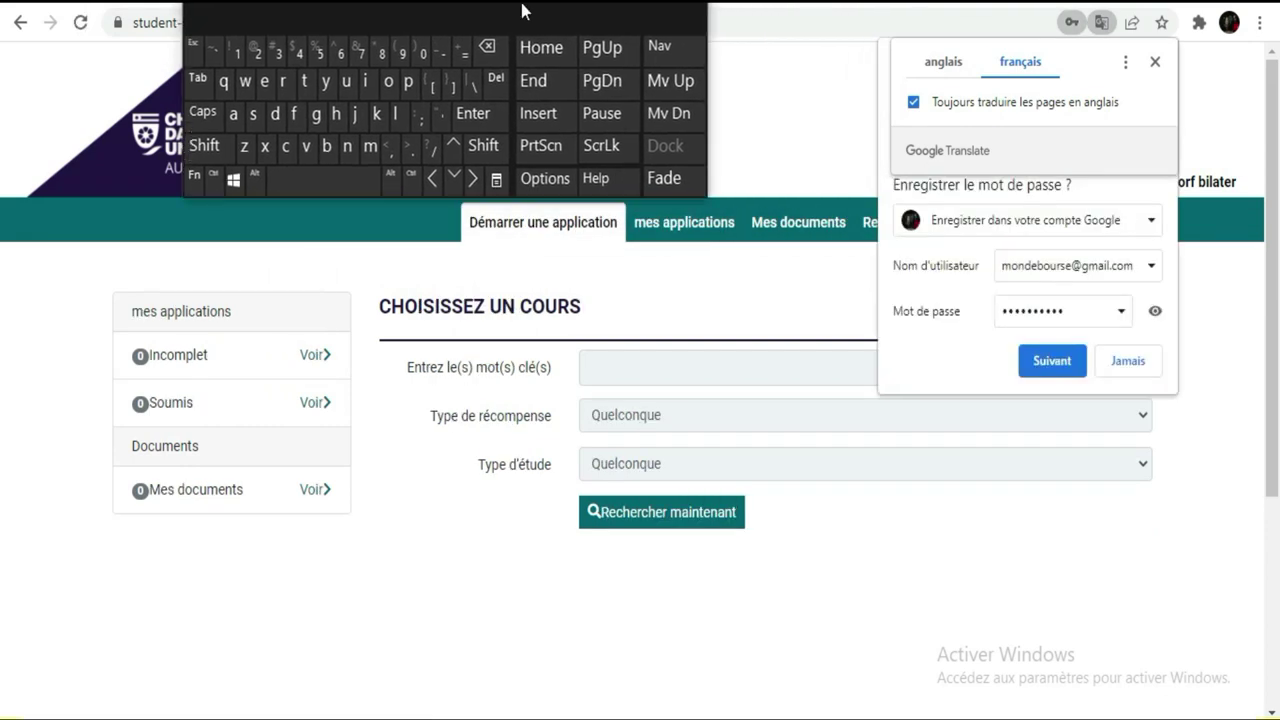
click(1045, 360)
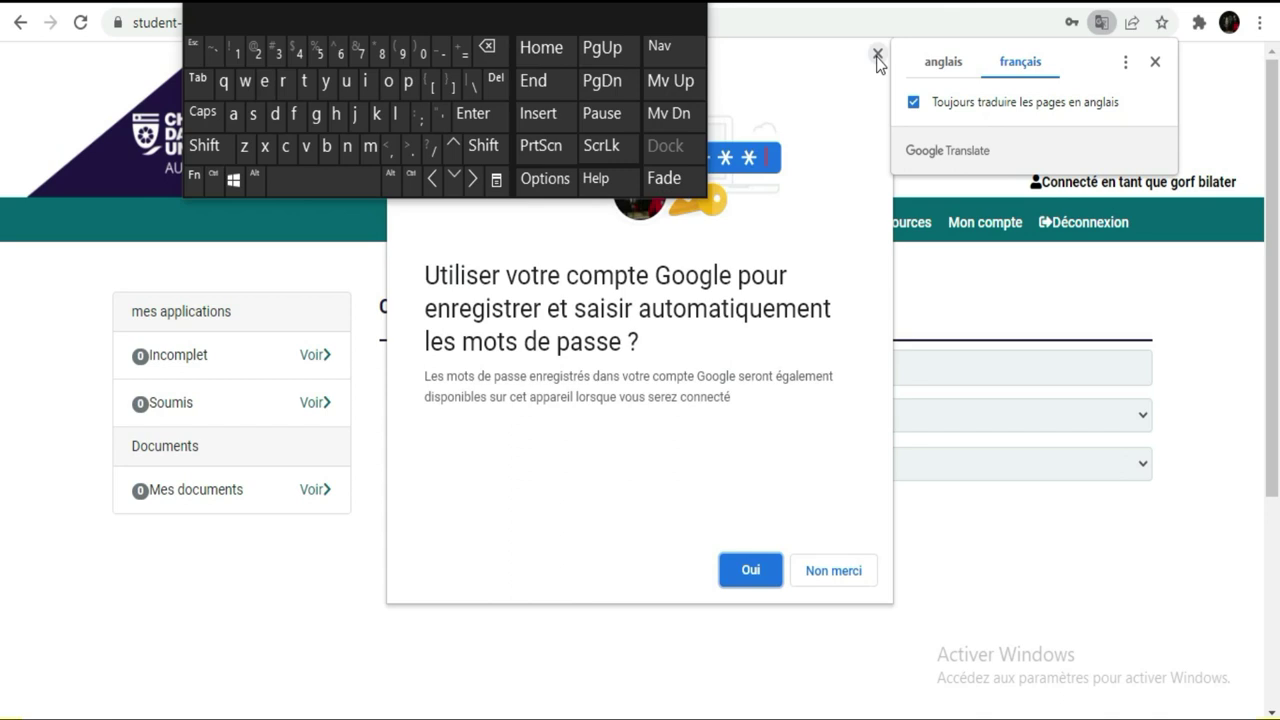
click(768, 590)
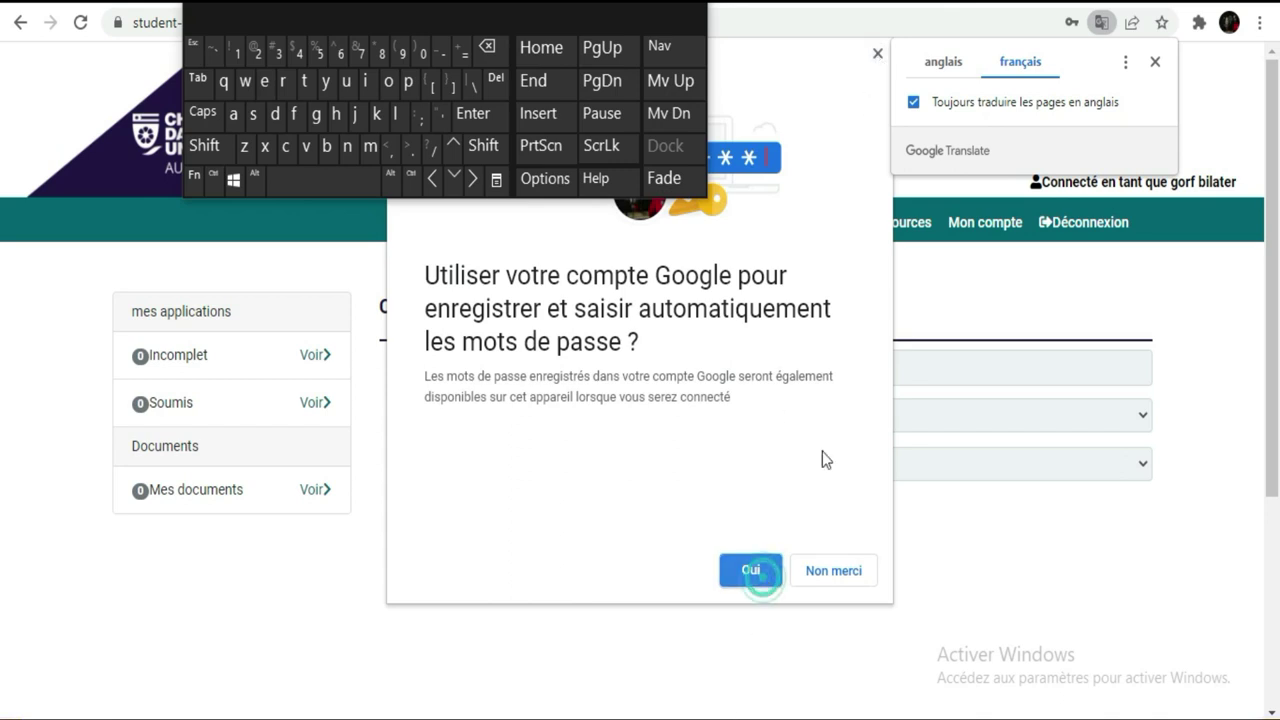
click(877, 53)
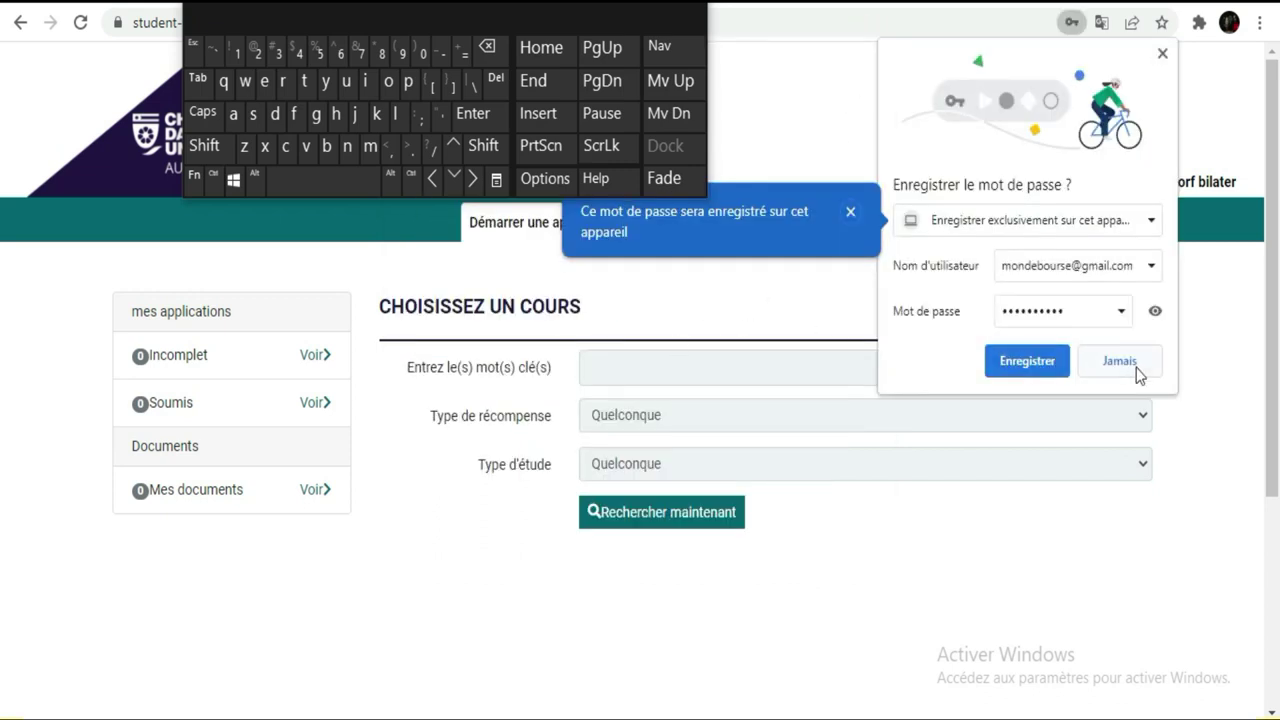
click(1162, 53)
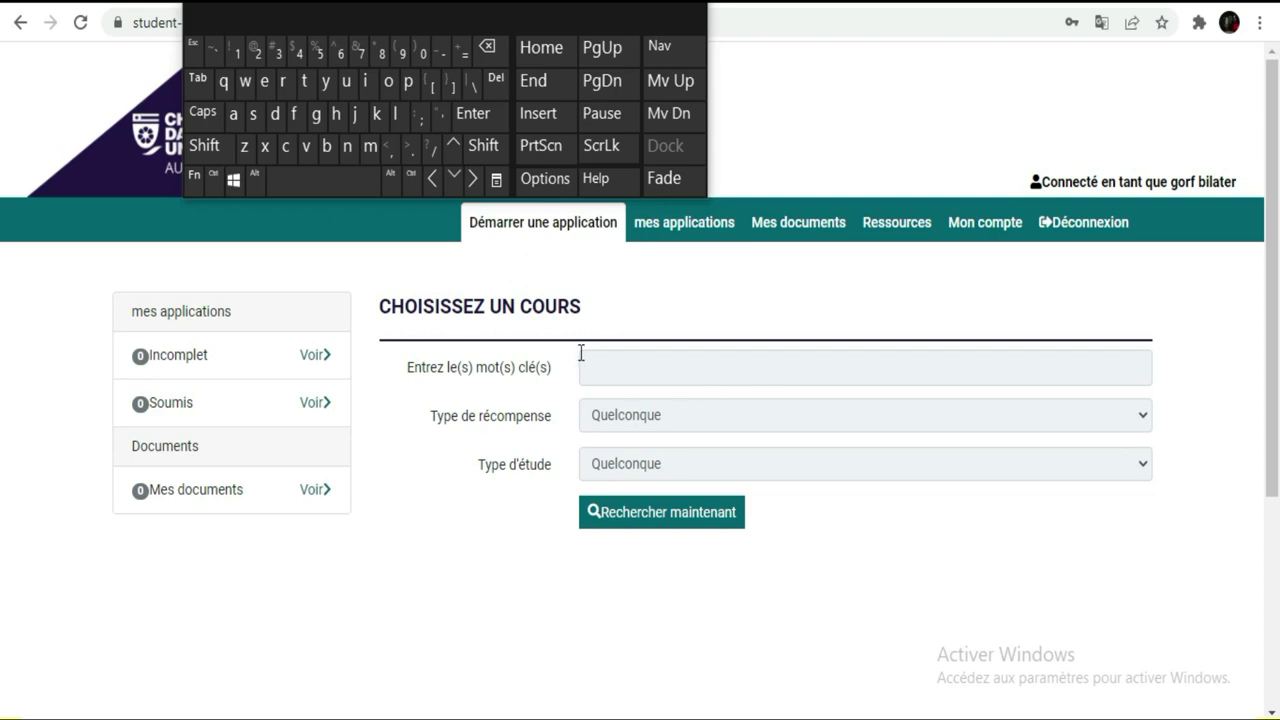
Check the lists of incomplete and submitted applications, and return to the page for starting an application
click(672, 230)
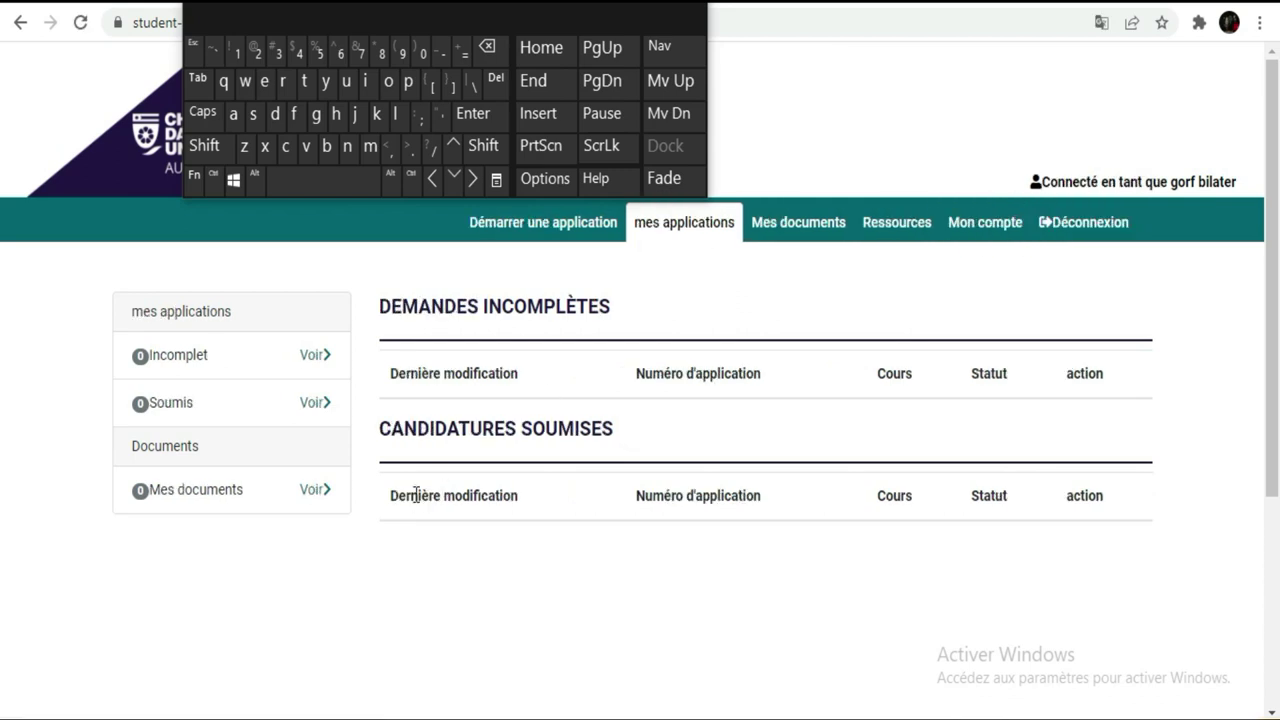
click(325, 358)
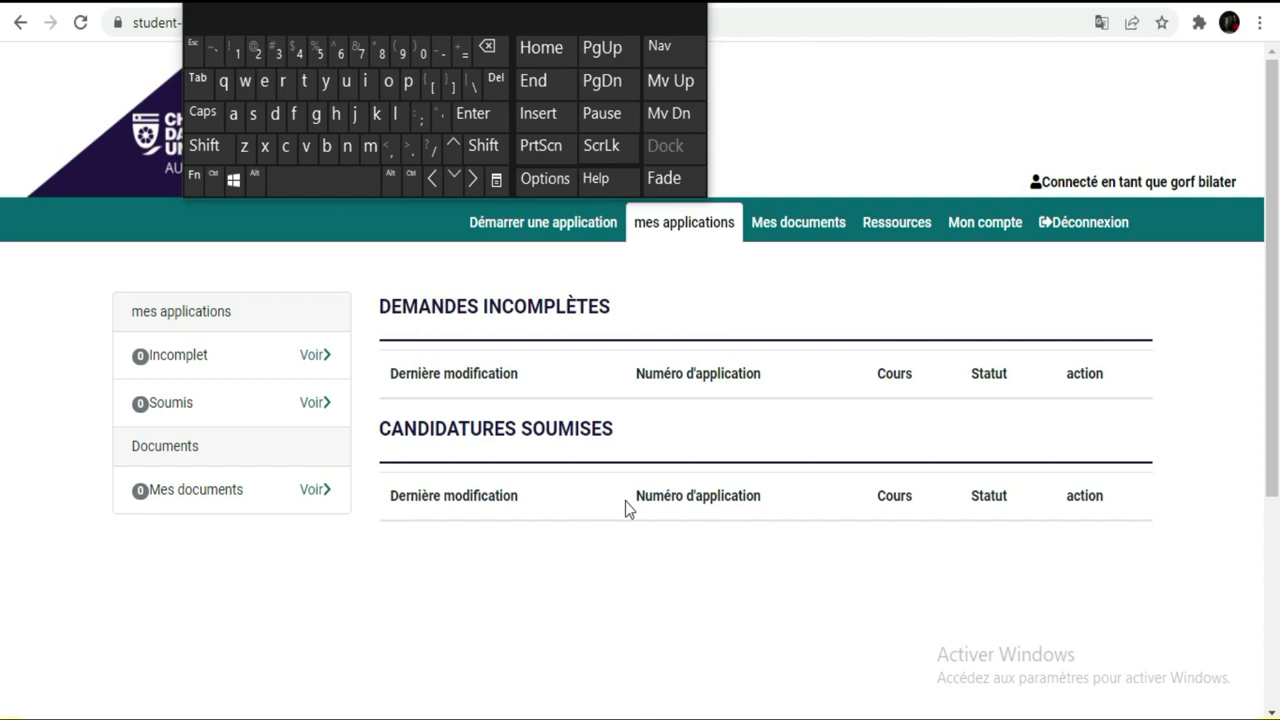
click(528, 250)
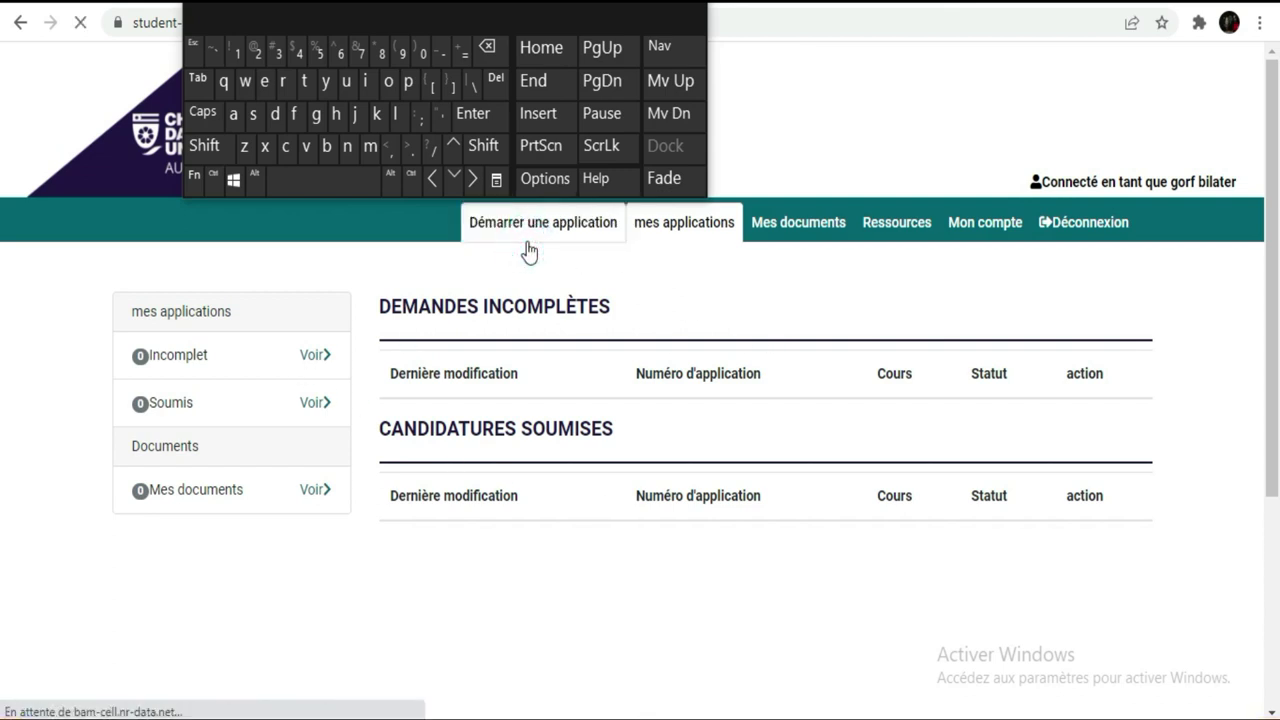